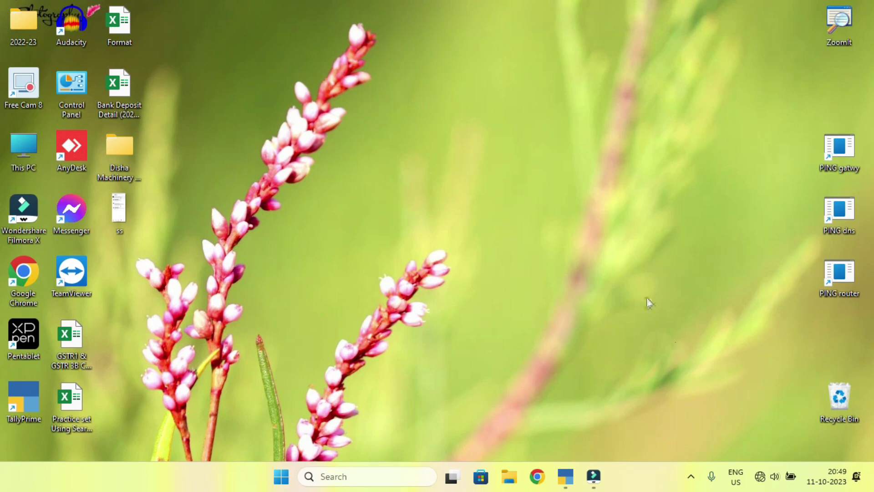
# - Open the desktop image ss, read the viewer's comments about GST payment adjustment, and close the image
pyautogui.doubleClick(122, 205)
pyautogui.scroll(5, 463, 119)
pyautogui.scroll(1, 463, 122)
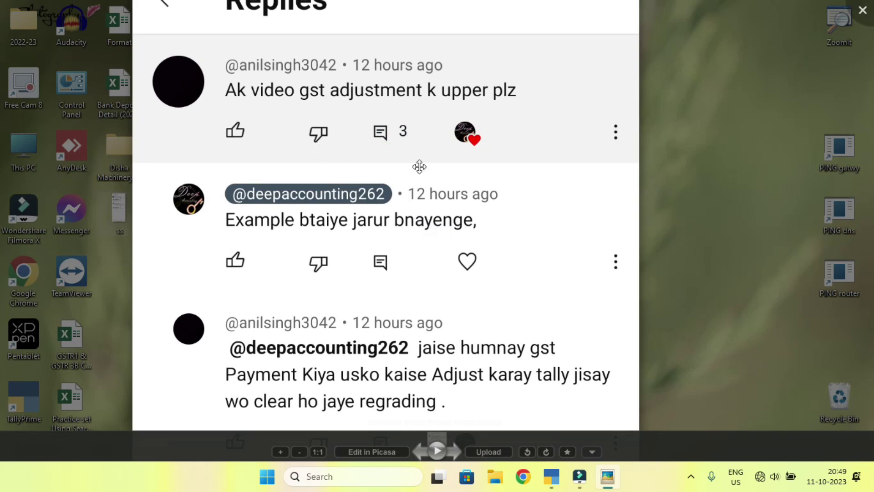
pyautogui.scroll(-2, 440, 196)
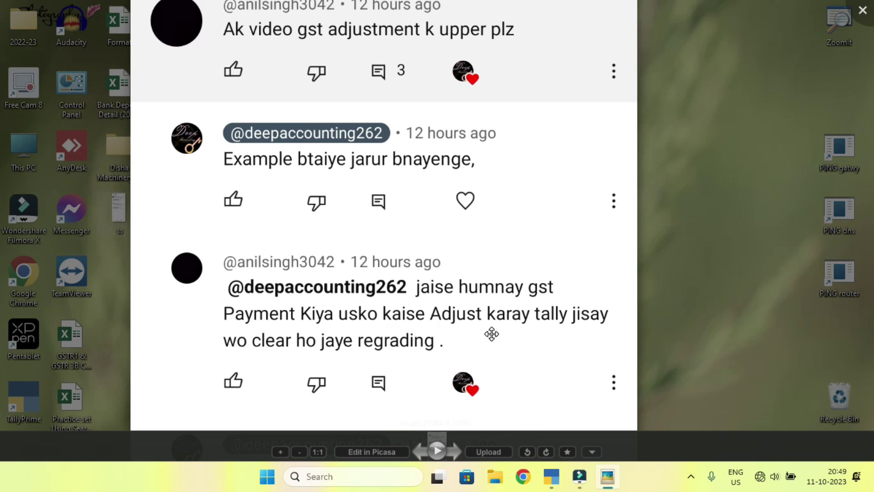
pyautogui.moveTo(486, 203); pyautogui.dragTo(519, 198)
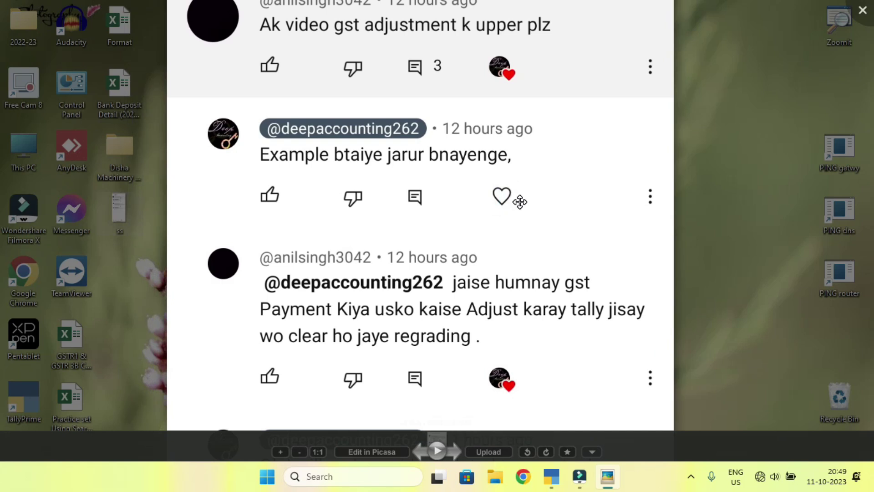
pyautogui.click(863, 10)
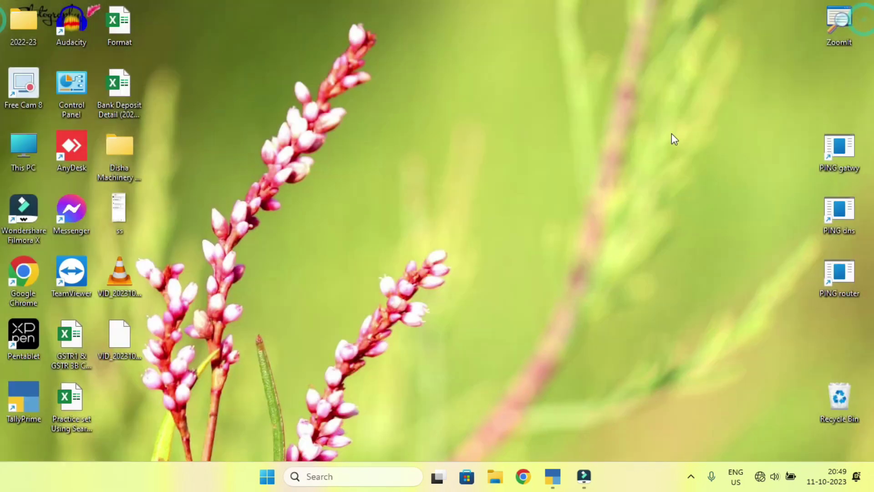
# - Switch to TallyPrime and open the Duties & Taxes group summary from the Marco Fine Furniture balance sheet
pyautogui.click(563, 482)
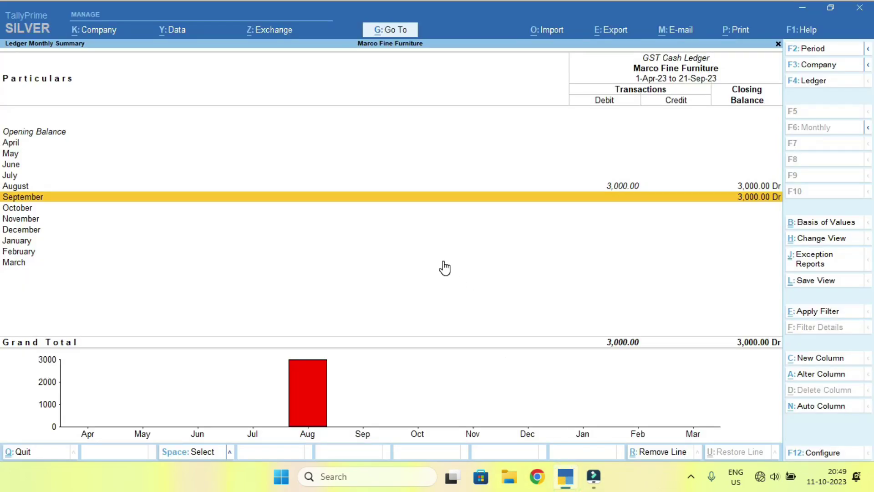
pyautogui.press('Escape')
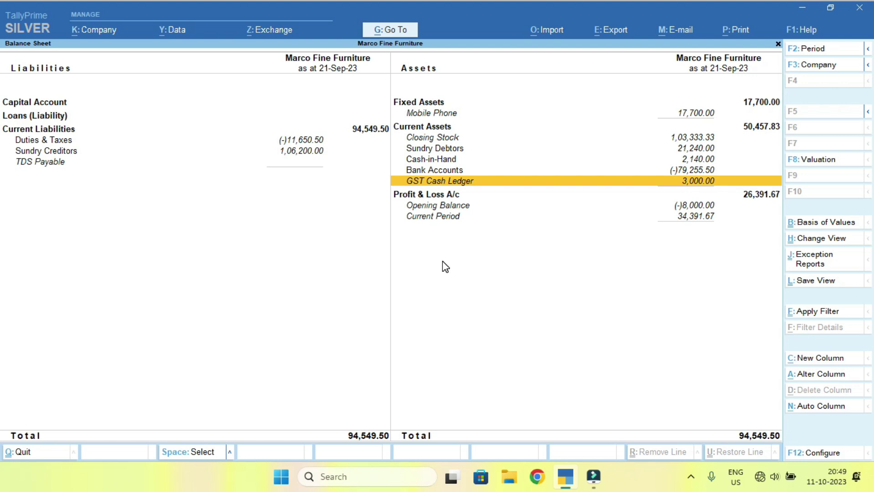
pyautogui.press('Left')
pyautogui.press('Up')
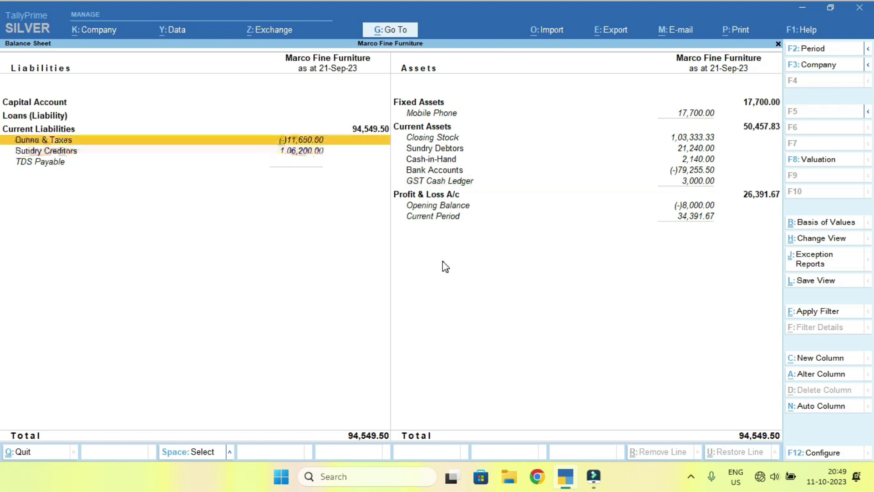
pyautogui.press('Return')
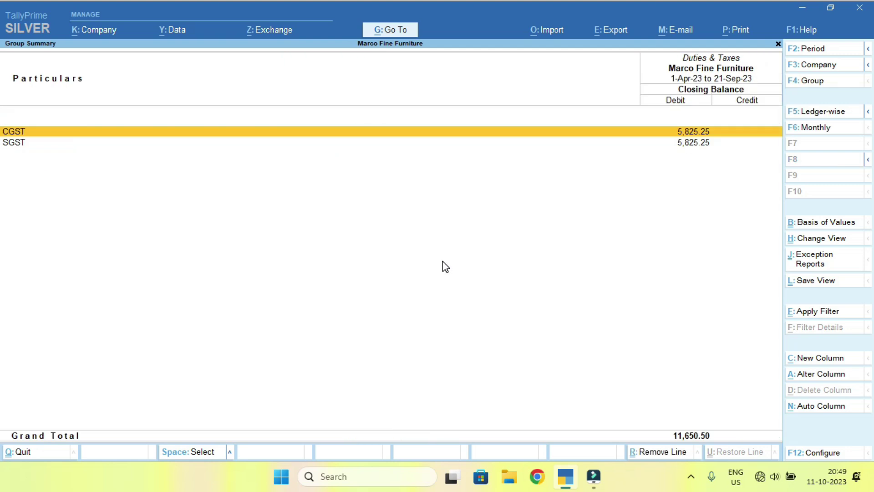
# - Set the Duties & Taxes summary's period to 1-8-2023 through 31-8-2023 and review the CGST and SGST balances
pyautogui.press('F2')
pyautogui.write('01.8.23')
pyautogui.press('Return')
pyautogui.write('31.8.')
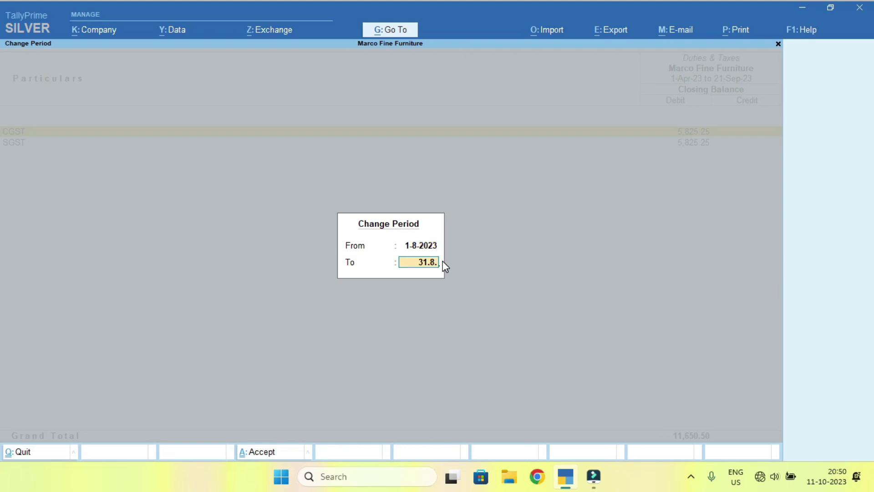
pyautogui.press('Return')
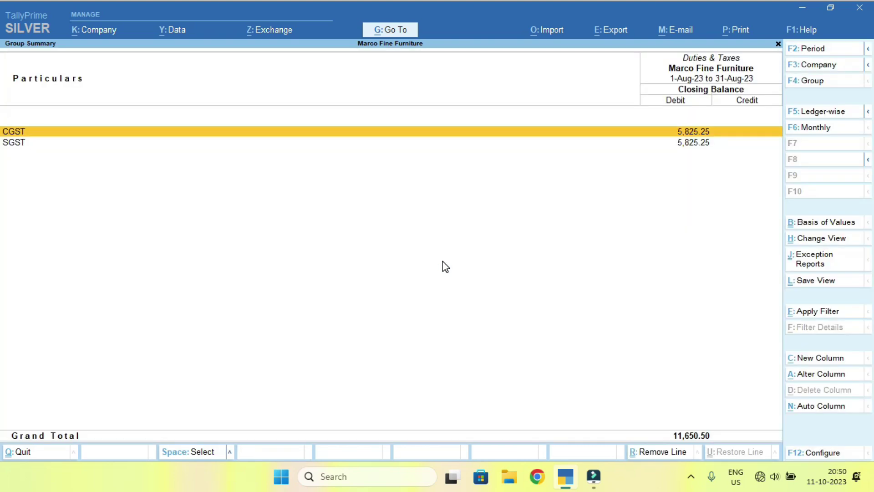
pyautogui.press('Down')
pyautogui.press('Up')
pyautogui.press('Down')
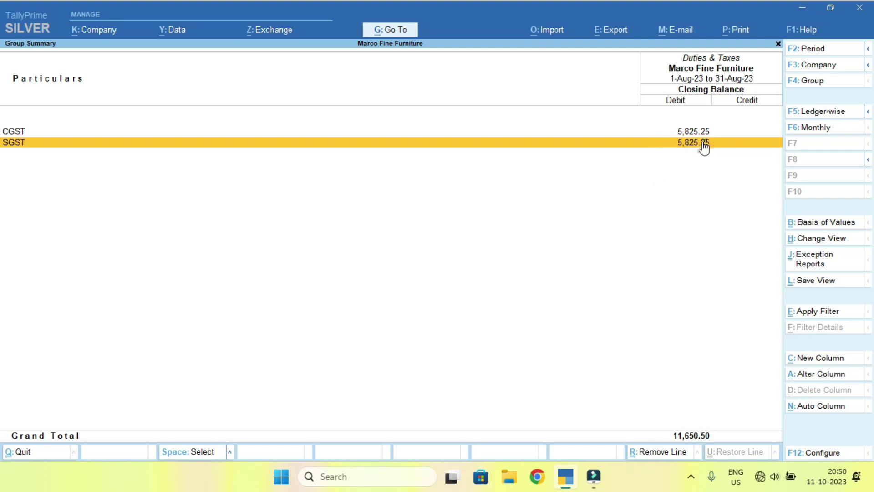
pyautogui.press('Escape')
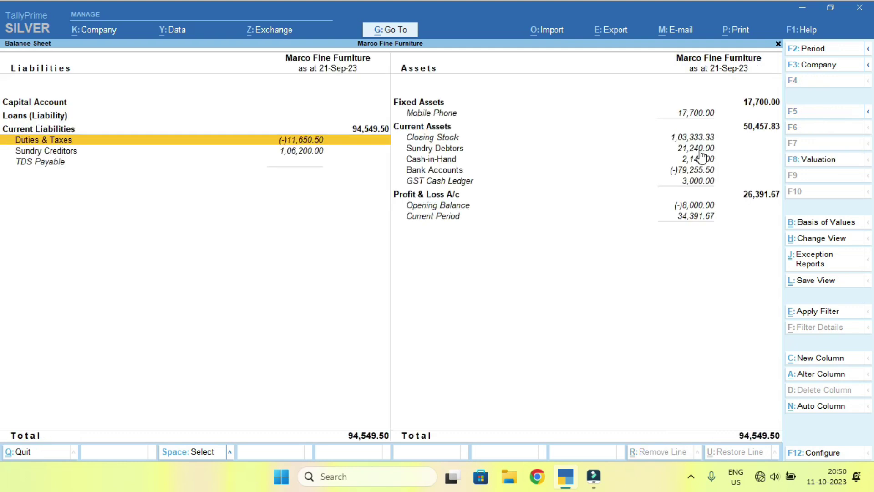
# - Set the balance sheet period from 1-8-2023 to 31-8-2023
pyautogui.press('F2')
pyautogui.write('01.8.23')
pyautogui.press('Return')
pyautogui.write('31.8.23')
pyautogui.press('Return')
# - Check the CGST and SGST balances under Duties & Taxes from the August balance sheet, and return to it
pyautogui.press('Down')
pyautogui.press('Down')
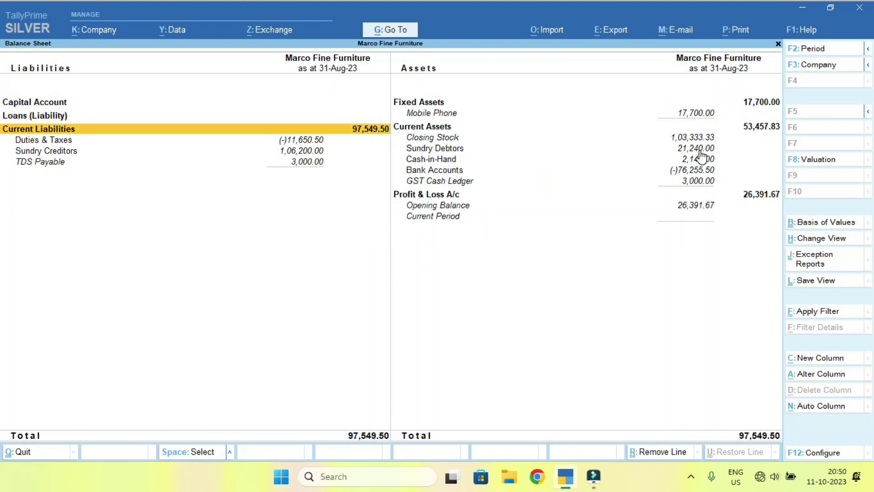
pyautogui.press('Down')
pyautogui.press('Return')
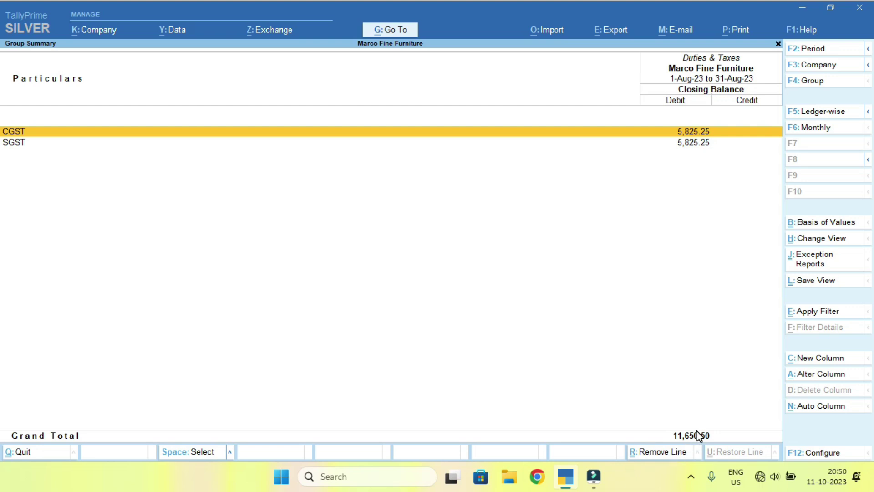
pyautogui.press('Escape')
# - View the GST Cash Ledger under Current Assets in the balance sheet and return to the report
pyautogui.press('Right')
pyautogui.press('Down')
pyautogui.press('Down')
pyautogui.press('Down')
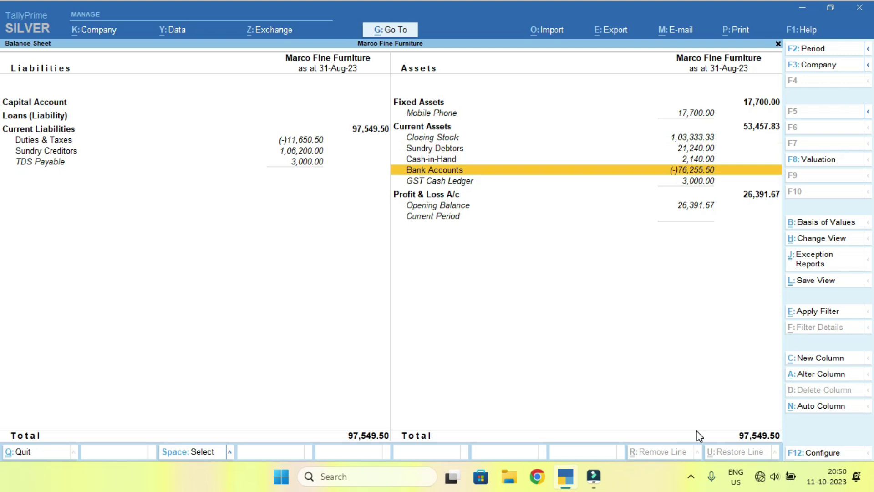
pyautogui.press('Down')
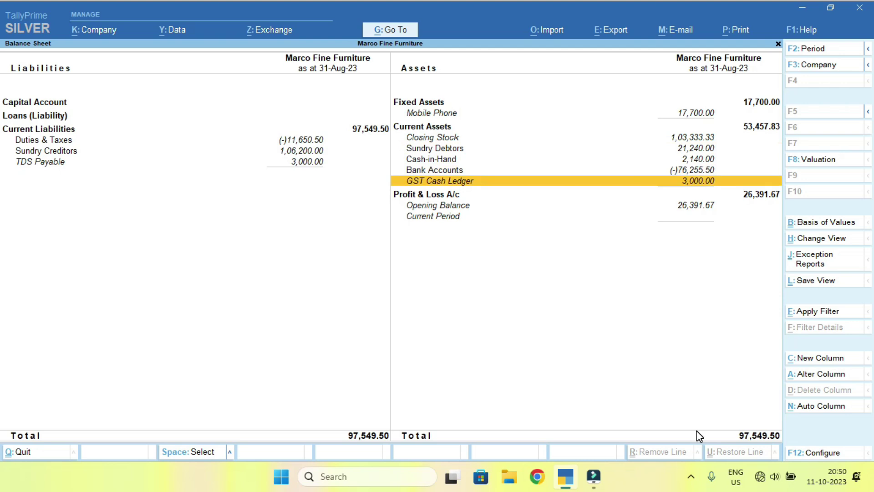
pyautogui.press('Return')
pyautogui.press('Escape')
# - Open the GSTR1 & GSTR 3B computation workbook in Excel and examine the Dhanbad Furnicom inward supply's taxable value, CGST and SGST
pyautogui.click(804, 11)
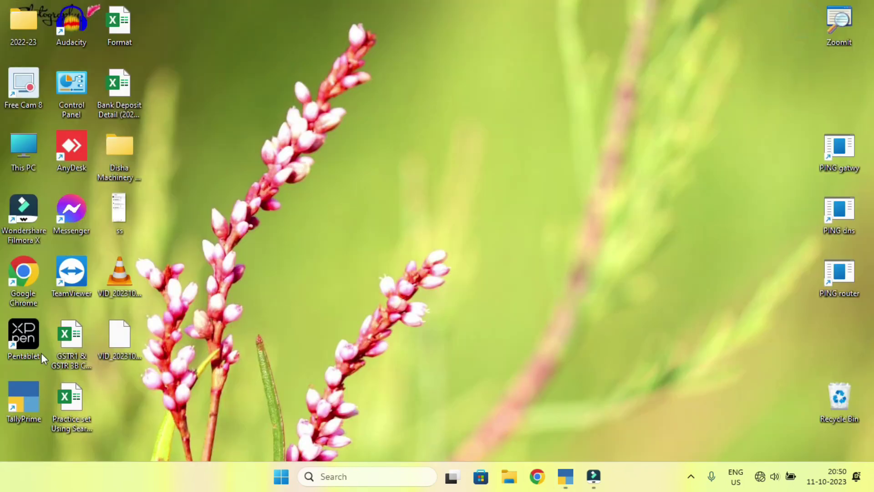
pyautogui.doubleClick(72, 345)
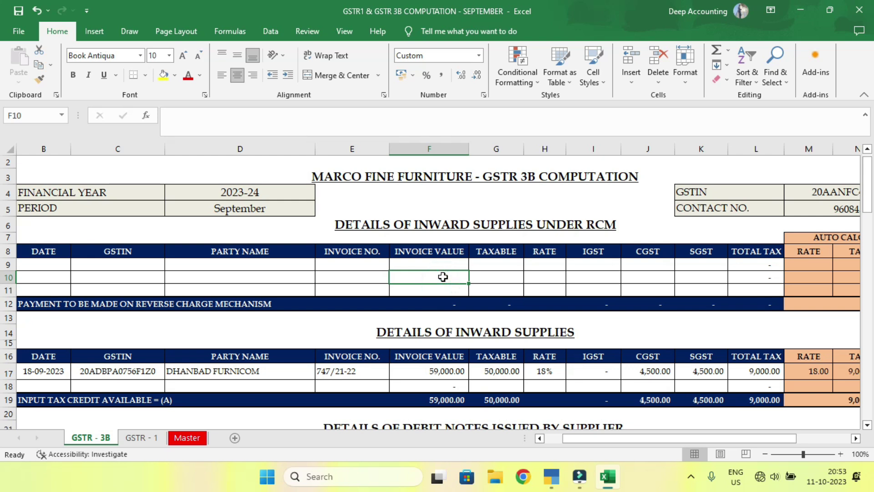
pyautogui.click(490, 277)
pyautogui.scroll(-1, 485, 285)
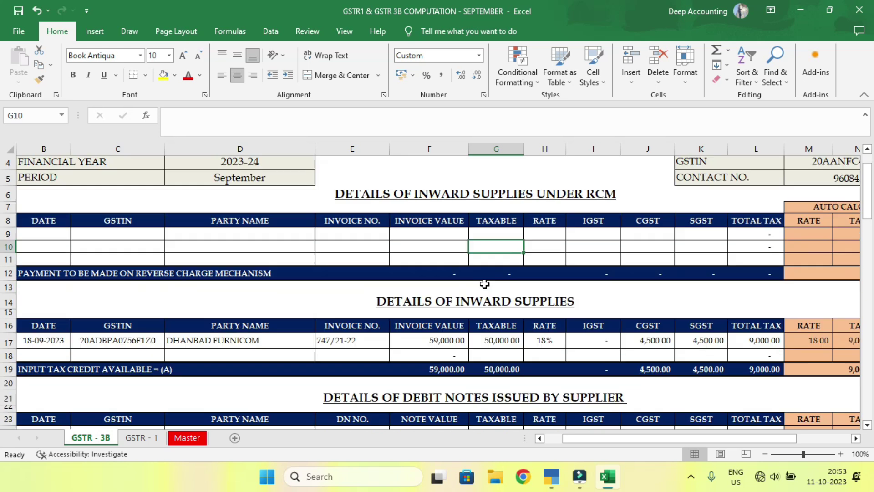
pyautogui.scroll(-1, 484, 284)
pyautogui.click(439, 285)
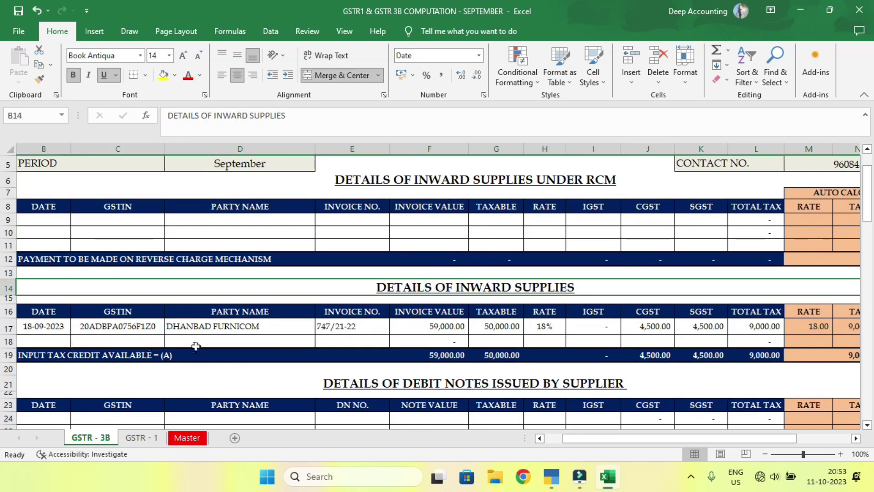
pyautogui.click(214, 327)
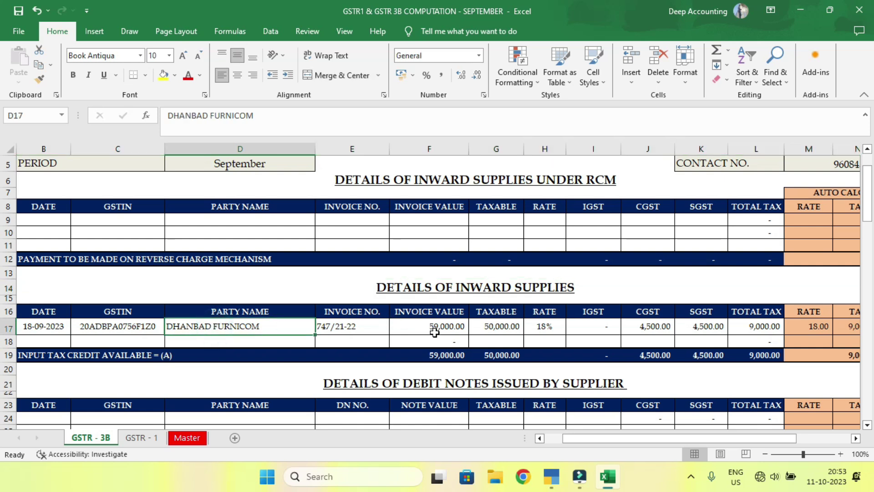
pyautogui.click(495, 330)
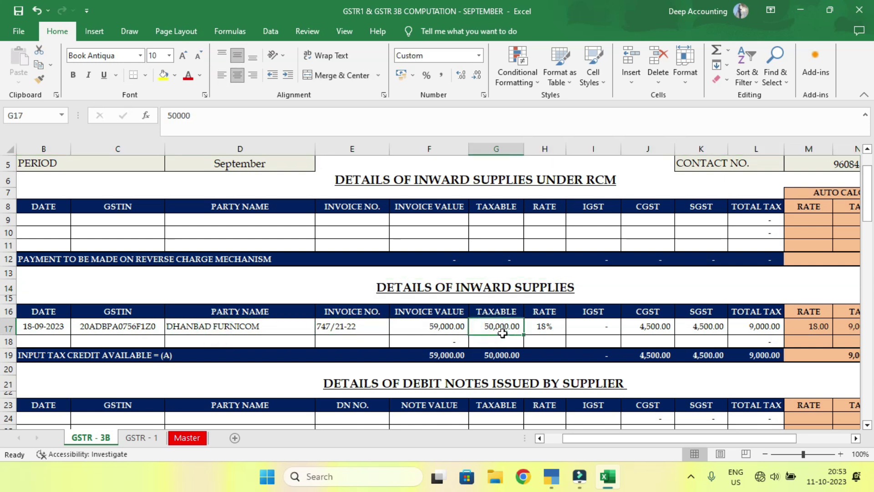
pyautogui.click(638, 327)
pyautogui.click(711, 327)
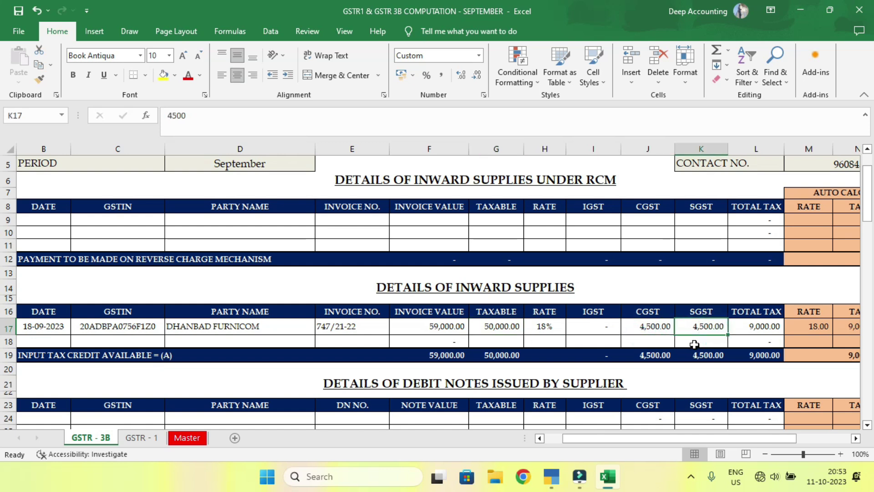
# - Review the debit and credit note sections and the Furniture World outward supply's taxable value, CGST and SGST on the GSTR-3B sheet
pyautogui.scroll(-4, 547, 309)
pyautogui.click(429, 373)
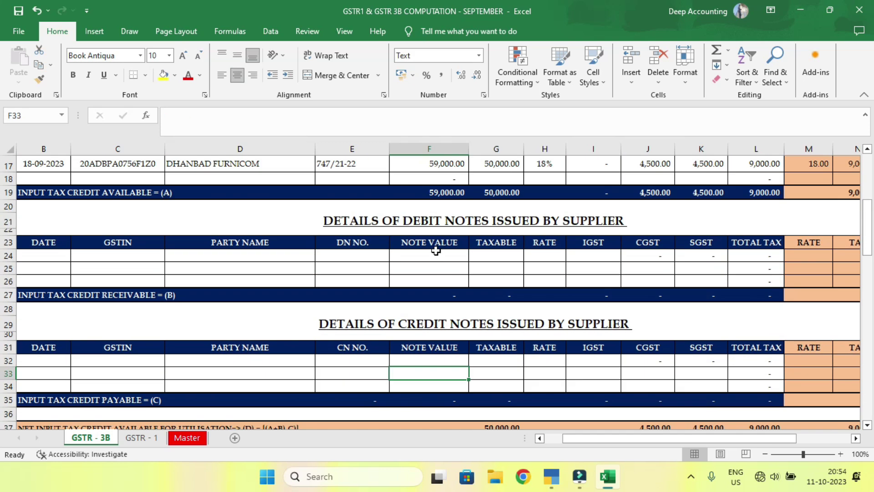
pyautogui.scroll(-3, 497, 330)
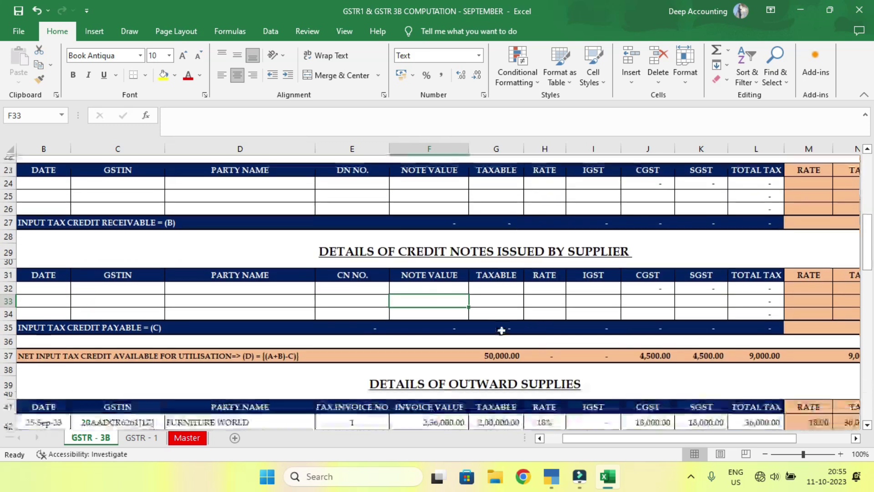
pyautogui.scroll(-4, 501, 331)
pyautogui.click(461, 218)
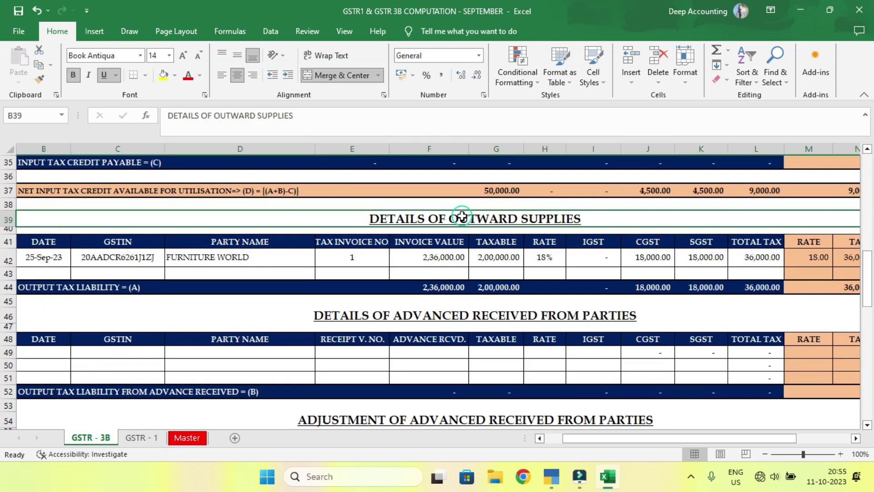
pyautogui.click(211, 258)
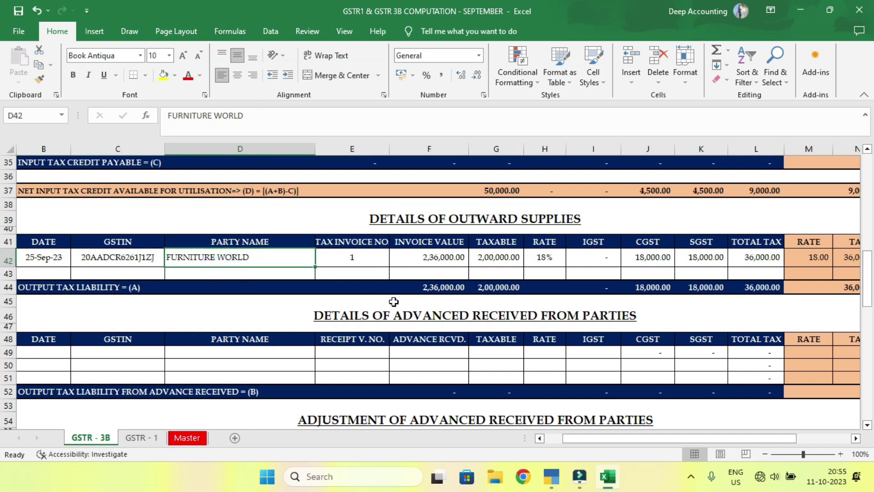
pyautogui.click(500, 266)
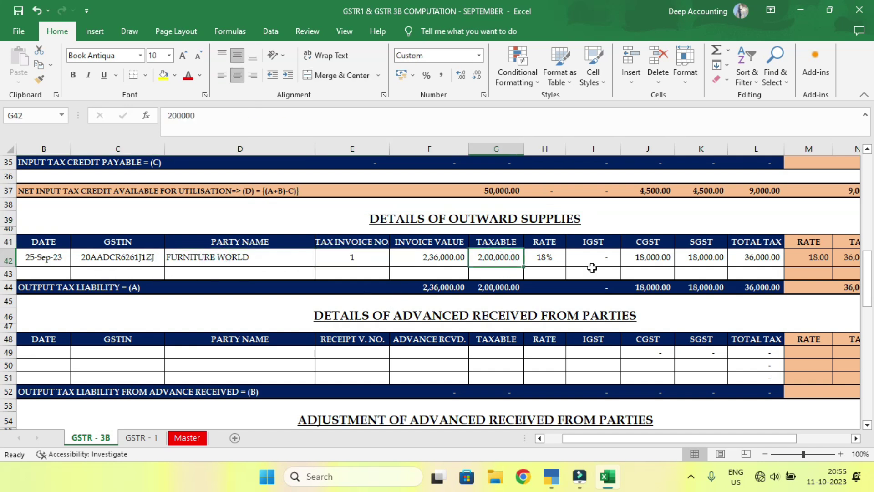
pyautogui.click(651, 261)
pyautogui.click(710, 260)
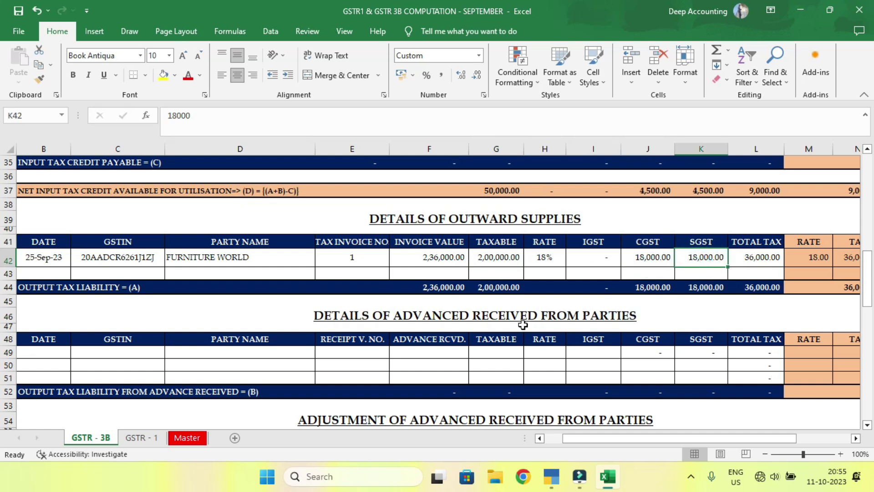
pyautogui.scroll(9, 523, 325)
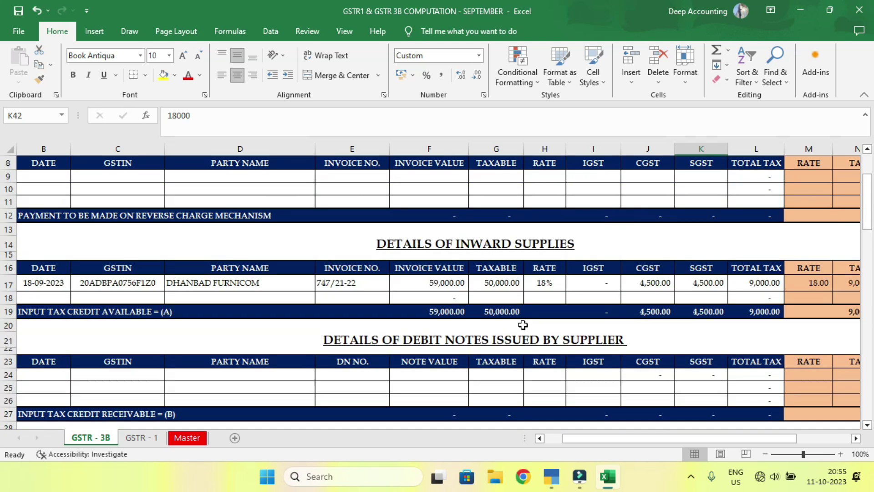
# - Switch to TallyPrime and start a purchase voucher with supplier invoice number 4
pyautogui.click(552, 478)
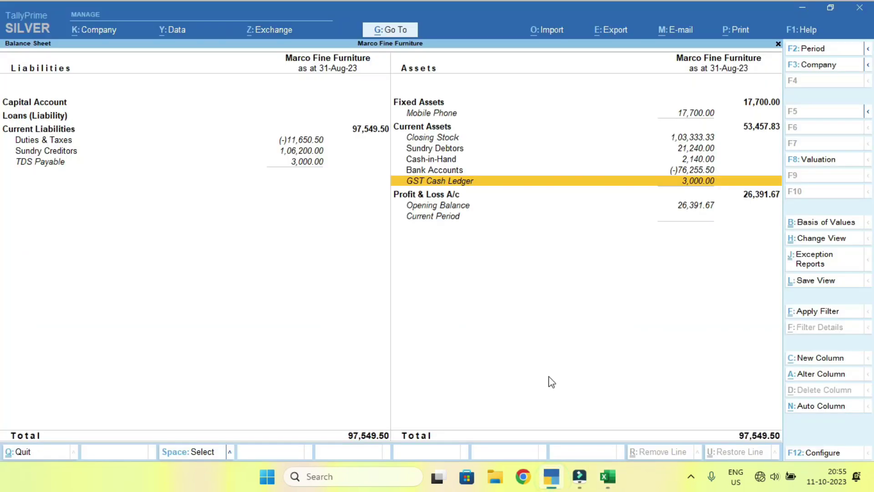
pyautogui.press('Escape')
pyautogui.press('v')
pyautogui.press('F9')
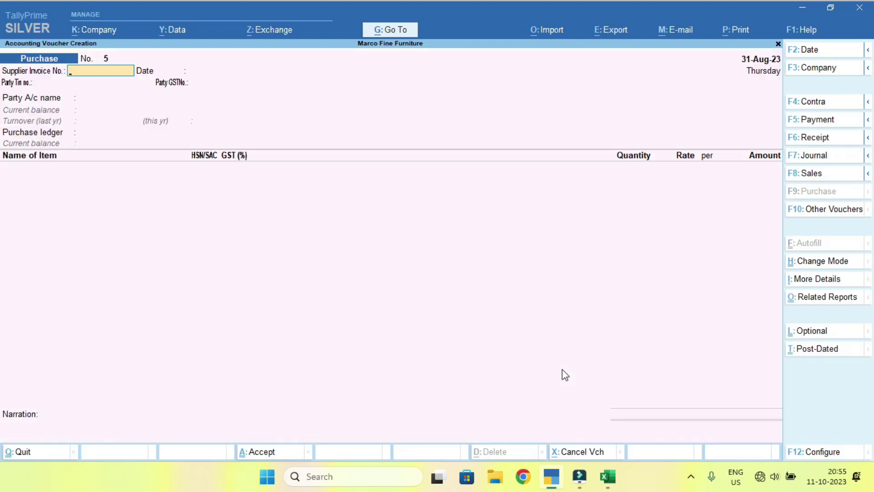
pyautogui.press('Return')
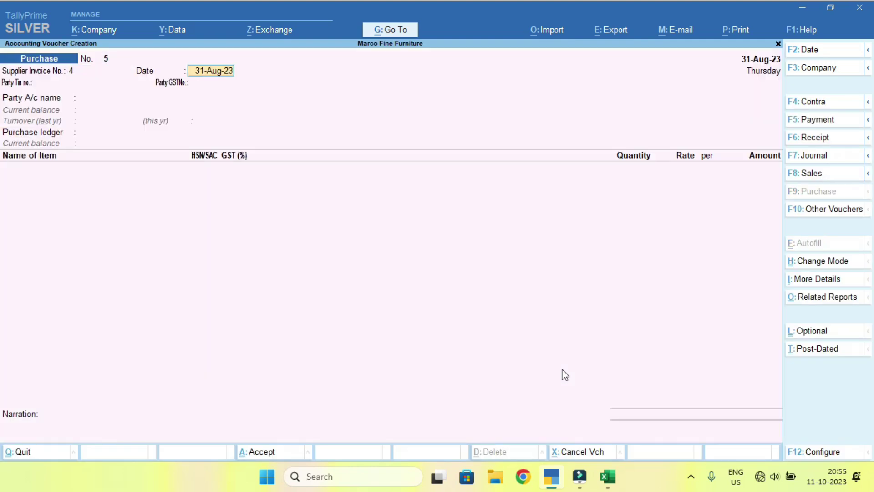
# - Set the purchase voucher date to 18-9 and accept the supplier invoice date of 31-Aug-23
pyautogui.press('F2')
pyautogui.write('18-9')
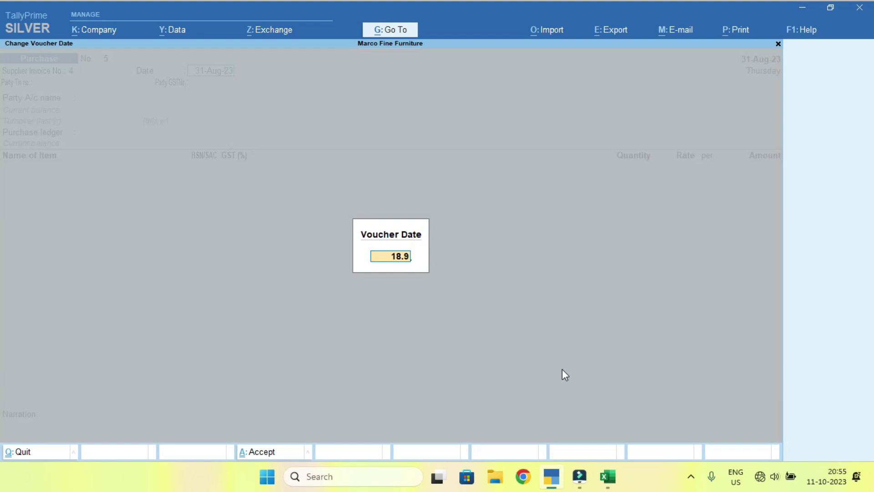
pyautogui.press('Return')
pyautogui.press('Return')
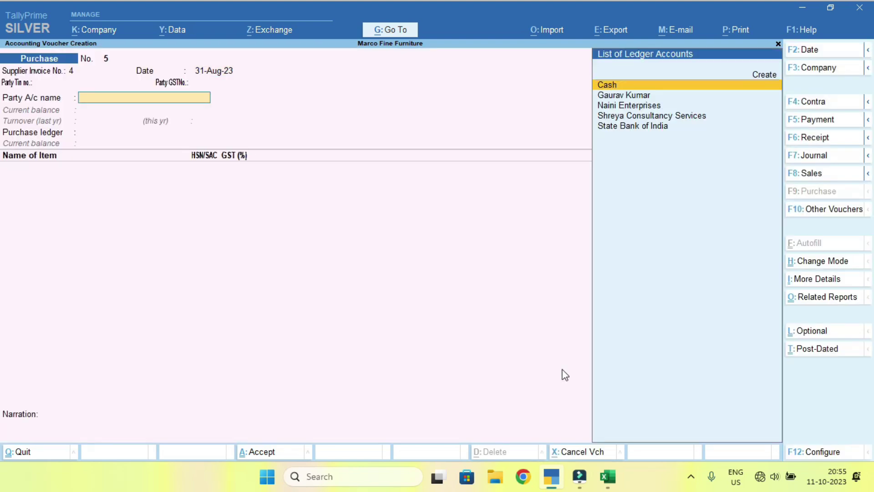
# - Create a supplier ledger named DHANBAD FURNICOM under Sundry Creditors from the purchase voucher, with state Jharkhand and Regular registration type
pyautogui.hotkey('alt', 'c')
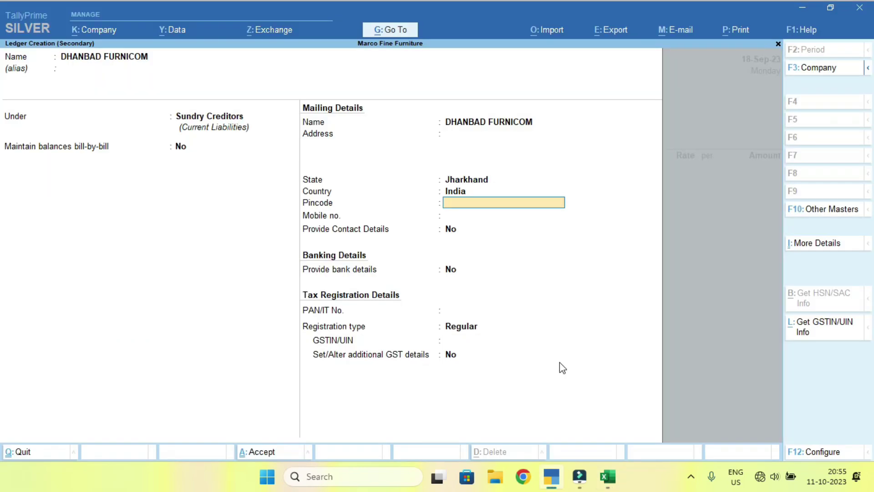
pyautogui.press('Return')
pyautogui.press('Return')
pyautogui.press('Return')
pyautogui.press('Return')
# - Copy Dhanbad Furnicom's GSTIN from the inward supplies table in the Excel workbook into the new TallyPrime ledger's GSTIN/UIN field
pyautogui.hotkey('alt', 'Tab')
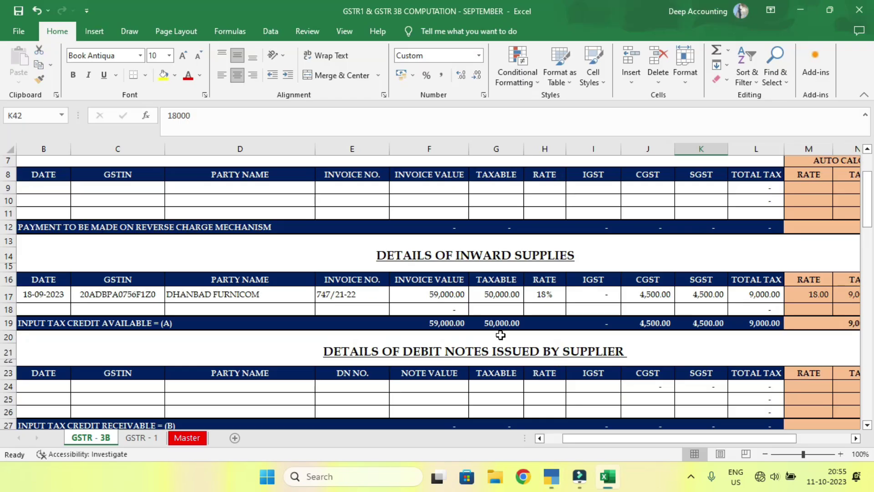
pyautogui.click(138, 297)
pyautogui.moveTo(168, 115); pyautogui.dragTo(260, 118)
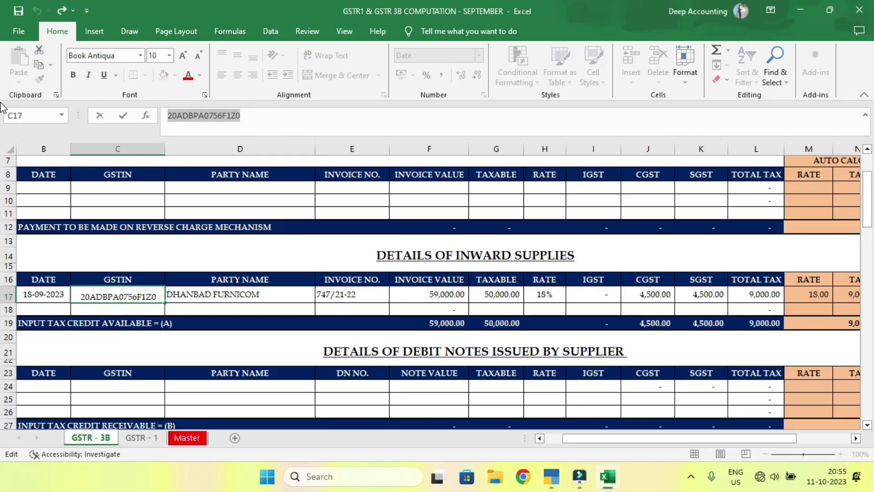
pyautogui.hotkey('ctrl', 'c')
pyautogui.hotkey('alt', 'Tab')
pyautogui.hotkey('ctrl', 'alt', 'v')
# - Save the DHANBAD FURNICOM ledger as the voucher's party and choose Purchase as the purchase ledger
pyautogui.press('Return')
pyautogui.press('Return')
pyautogui.press('Return')
pyautogui.hotkey('ctrl', 'a')
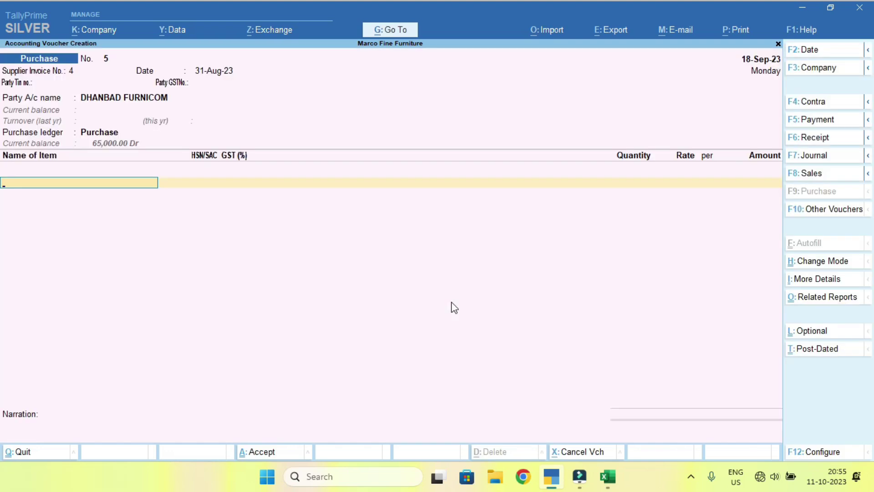
# - Add the stock item Diwan to the purchase voucher with the Dhanbad Furnicom invoice's taxable amount of 50,000
pyautogui.press('Down')
pyautogui.press('Return')
pyautogui.press('Return')
pyautogui.hotkey('alt', 'Tab')
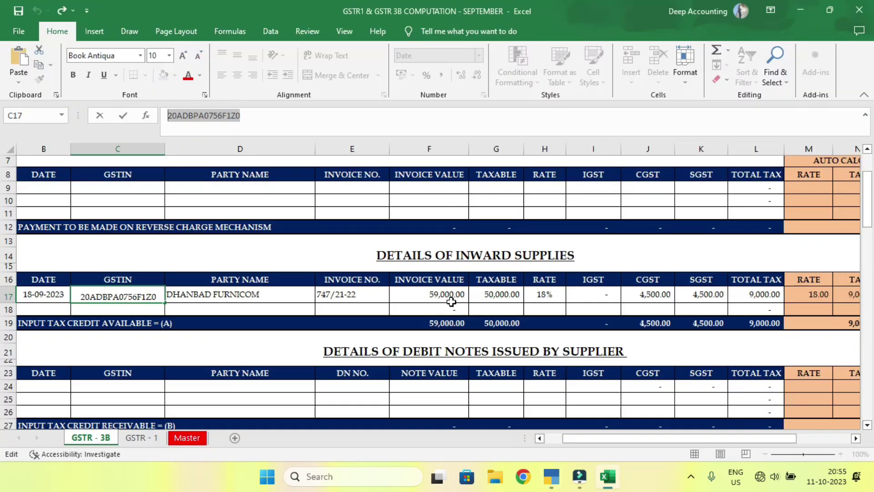
pyautogui.hotkey('alt', 'Tab')
pyautogui.press('Return')
pyautogui.press('Return')
pyautogui.press('Return')
pyautogui.press('BackSpace')
pyautogui.write('50,000')
pyautogui.press('Return')
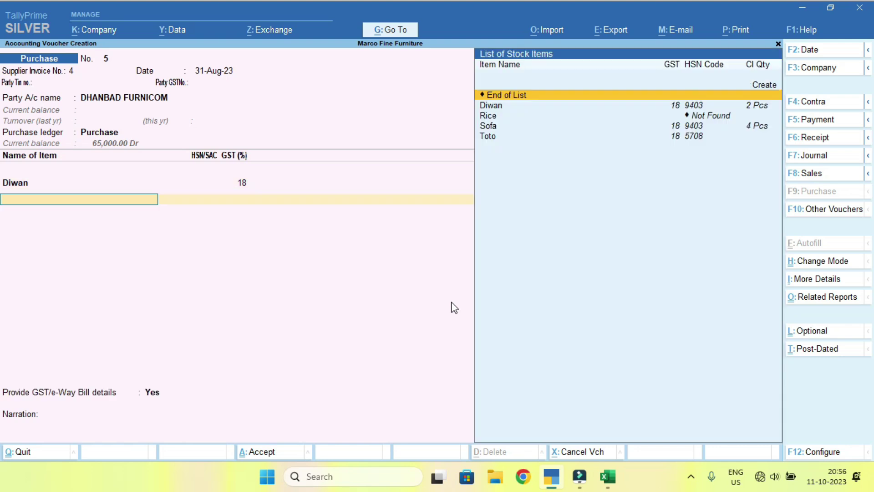
# - Add the CGST and SGST ledgers to the purchase voucher and save it
pyautogui.press('Return')
pyautogui.write('CGST')
pyautogui.press('Return')
pyautogui.write('SGST')
pyautogui.press('Return')
pyautogui.press('Return')
pyautogui.press('Return')
pyautogui.press('Up')
pyautogui.press('Return')
pyautogui.press('Return')
pyautogui.press('Return')
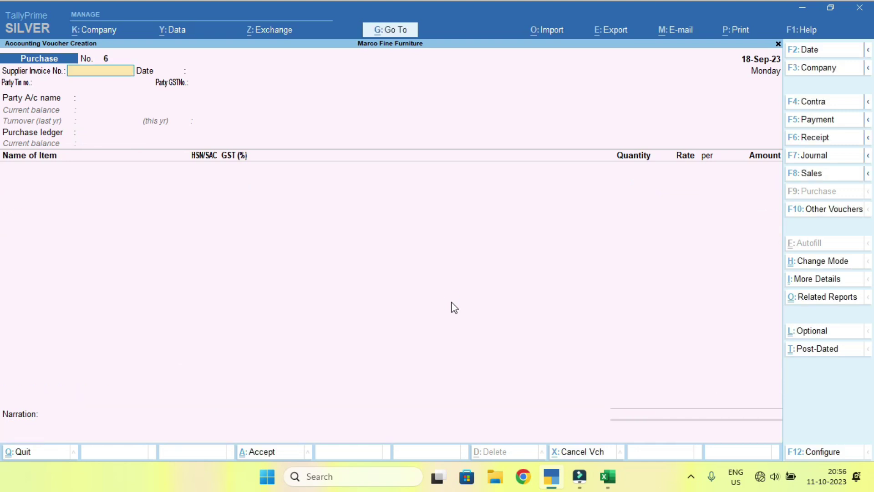
# - Start a sales voucher and look up the Furniture World outward supply in the Excel workbook before returning to TallyPrime
pyautogui.press('F8')
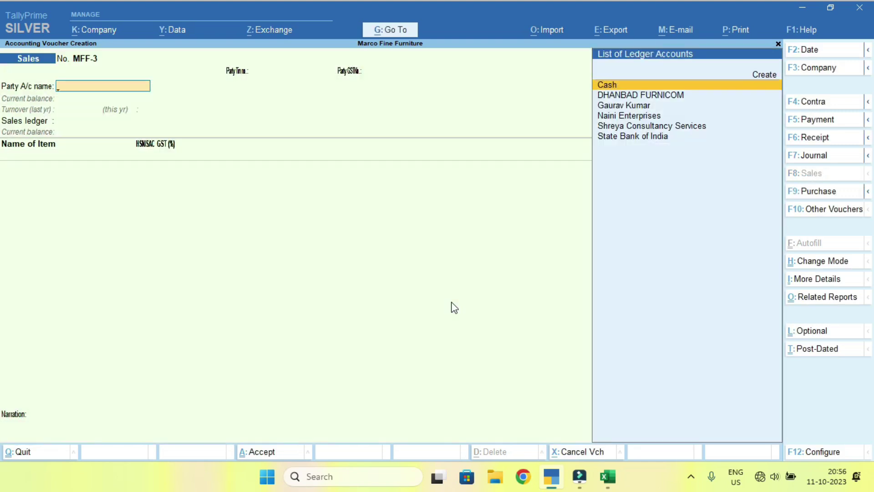
pyautogui.hotkey('alt', 'Tab')
pyautogui.scroll(-5, 362, 309)
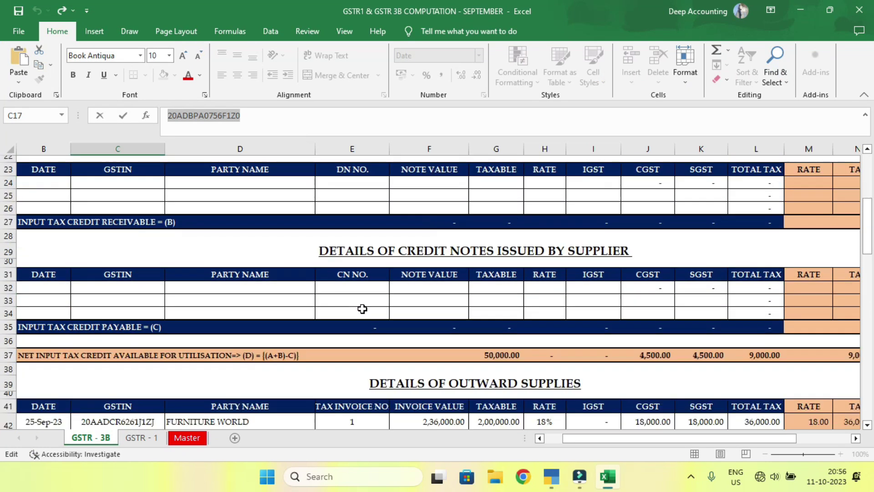
pyautogui.hotkey('alt', 'Tab')
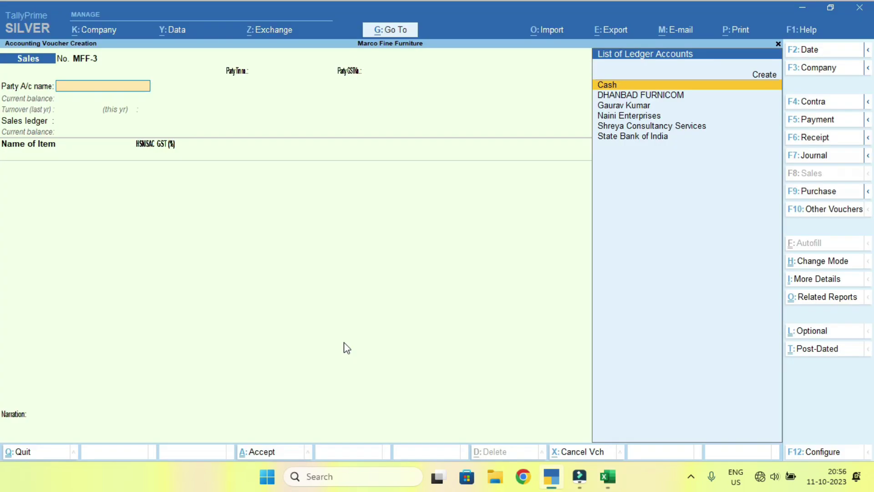
# - Create a customer ledger named FURNITURE WORLD under Sundry Debtors from the sales voucher
pyautogui.hotkey('alt', 'c')
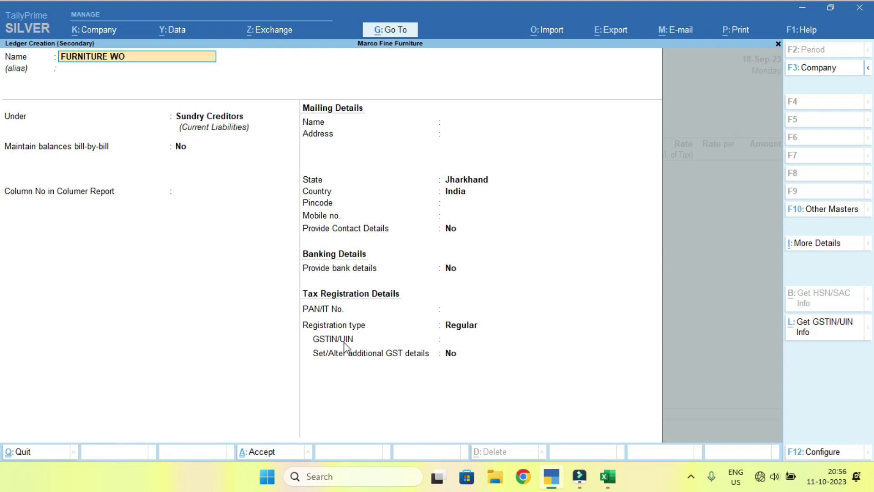
pyautogui.press('Return')
pyautogui.write('SUN')
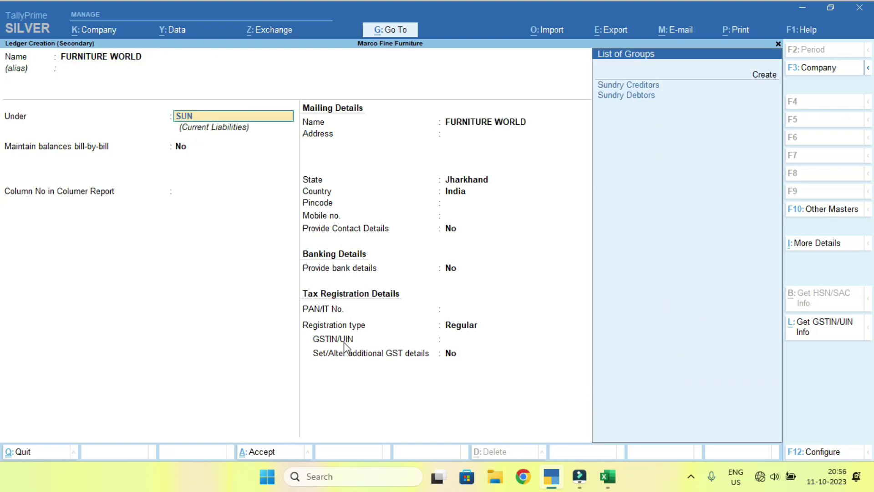
pyautogui.press('Down')
pyautogui.press('Return')
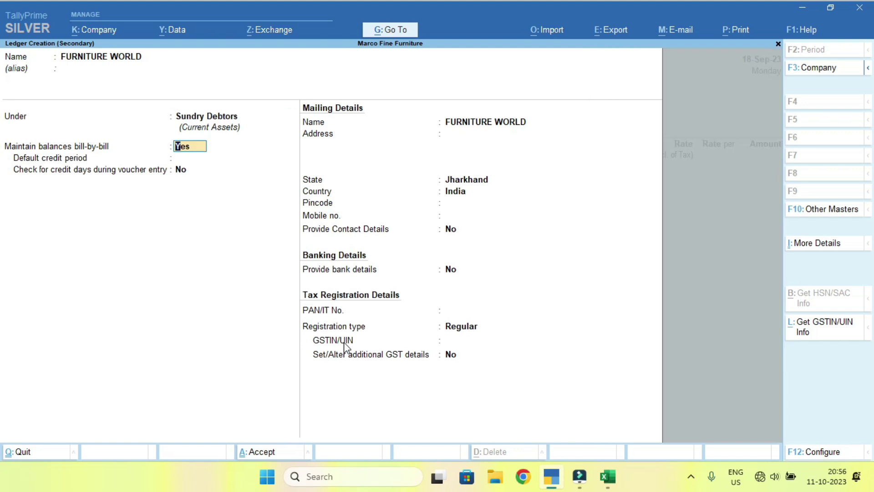
pyautogui.hotkey('ctrl', 'a')
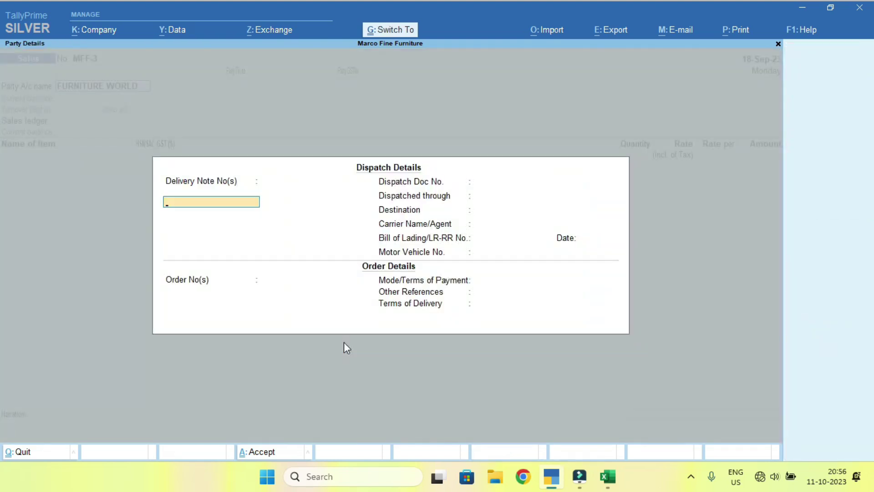
# - Accept the dispatch and party details without additions and choose Sales A/c as the sales ledger
pyautogui.hotkey('ctrl', 'a')
pyautogui.hotkey('ctrl', 'a')
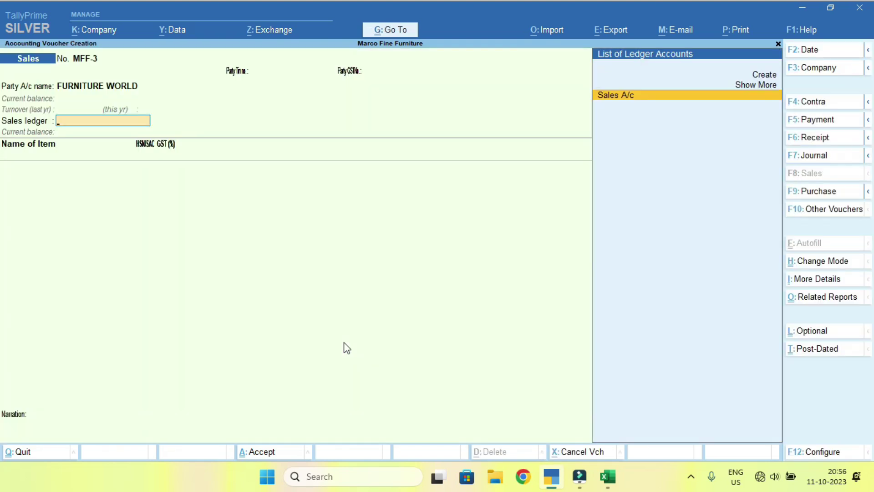
pyautogui.press('Return')
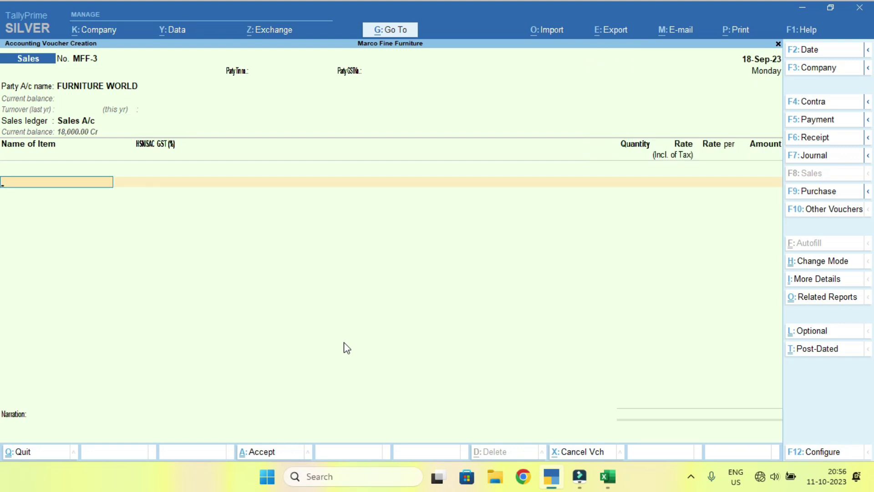
# - Add 2 Pcs of the stock item Diwan to the sales voucher with an amount of 2,00,000
pyautogui.write('Di')
pyautogui.press('Return')
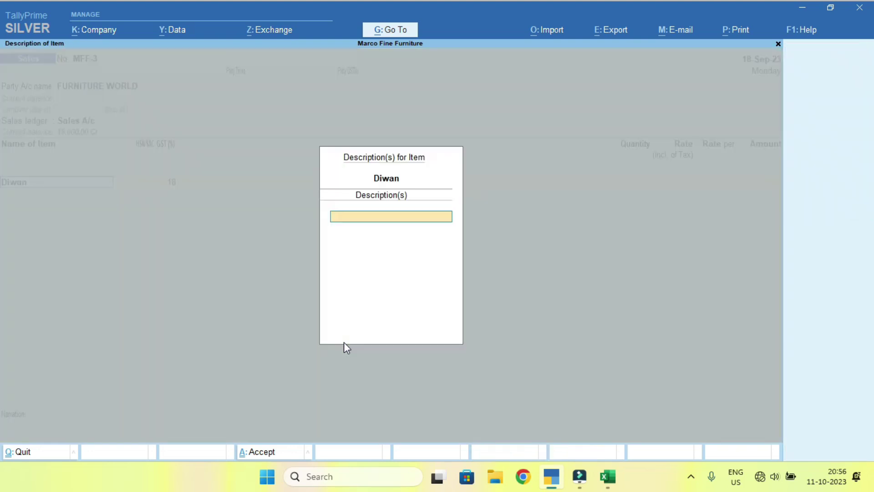
pyautogui.press('Return')
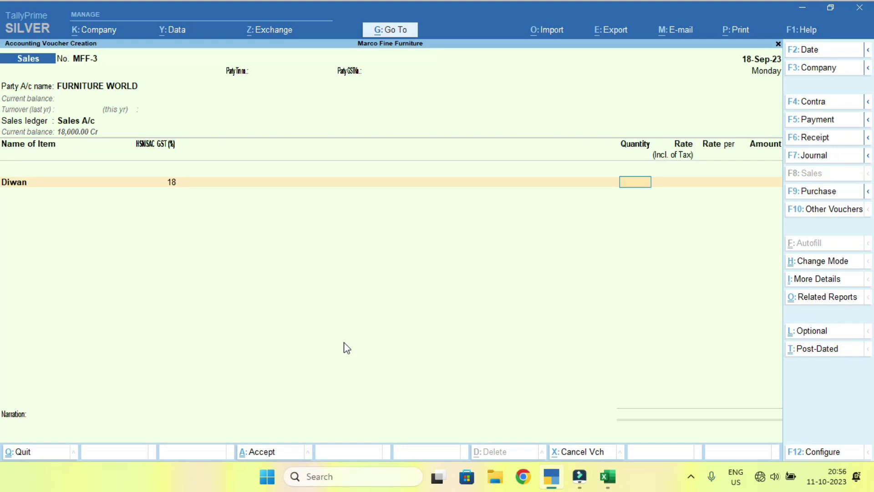
pyautogui.write('2')
pyautogui.press('Return')
pyautogui.press('Return')
pyautogui.press('Return')
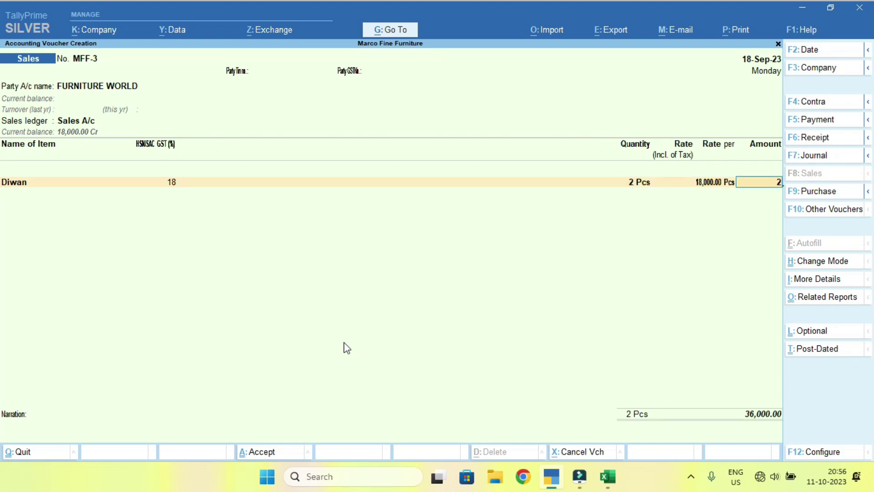
pyautogui.write('2,00,000')
pyautogui.press('Return')
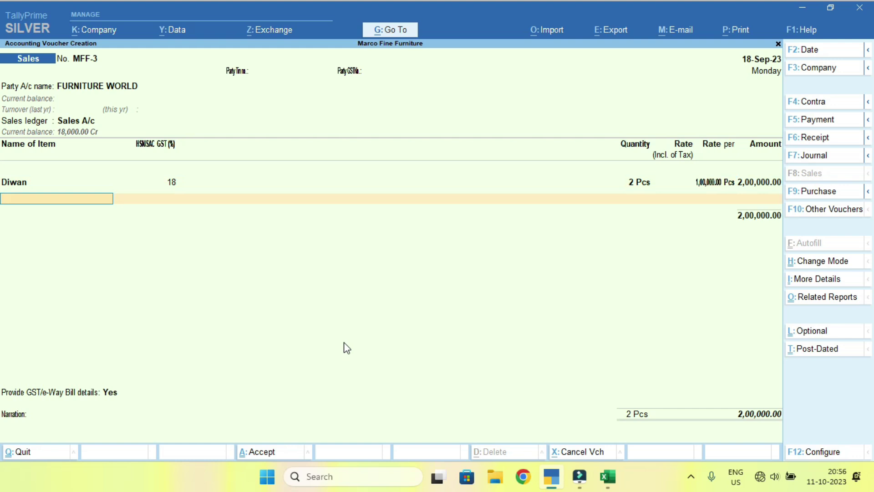
# - Add the CGST and SGST ledgers to the sales voucher, set Provide GST/e-Way Bill details to No, and save it
pyautogui.press('Return')
pyautogui.write('cg')
pyautogui.press('Return')
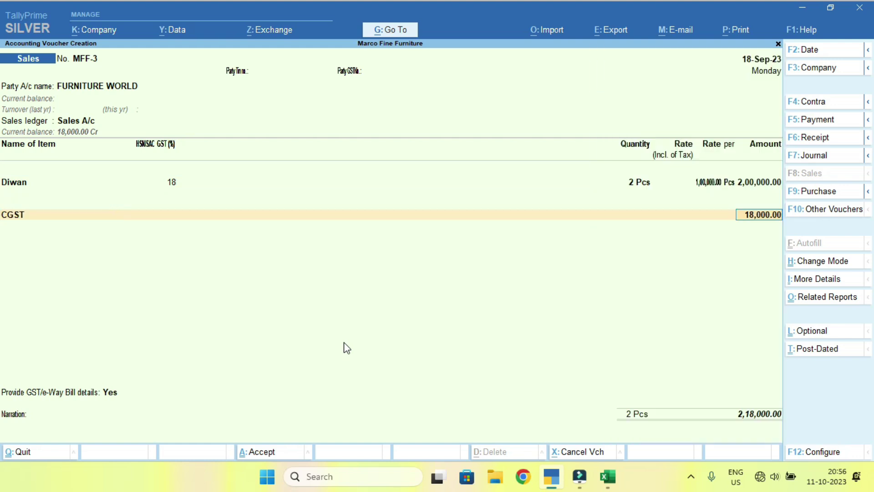
pyautogui.press('Return')
pyautogui.write('sg')
pyautogui.press('Return')
pyautogui.press('Return')
pyautogui.press('Return')
pyautogui.press('Down')
pyautogui.press('Return')
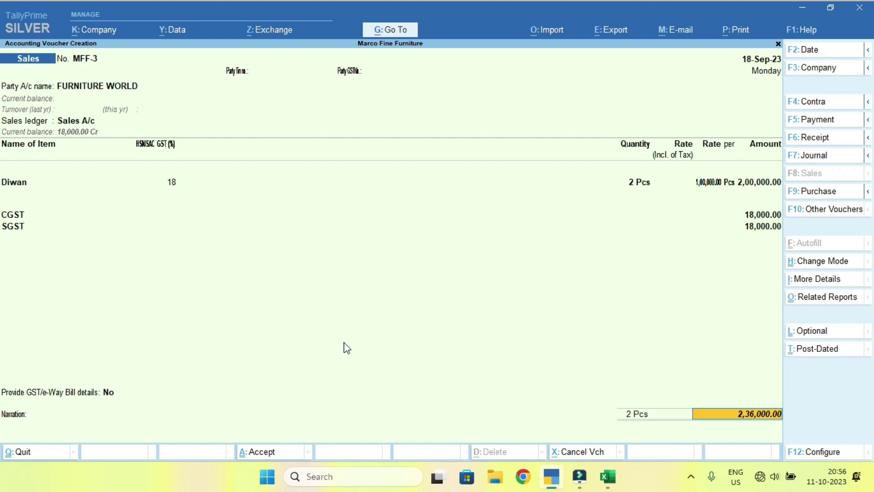
pyautogui.press('Return')
pyautogui.press('Return')
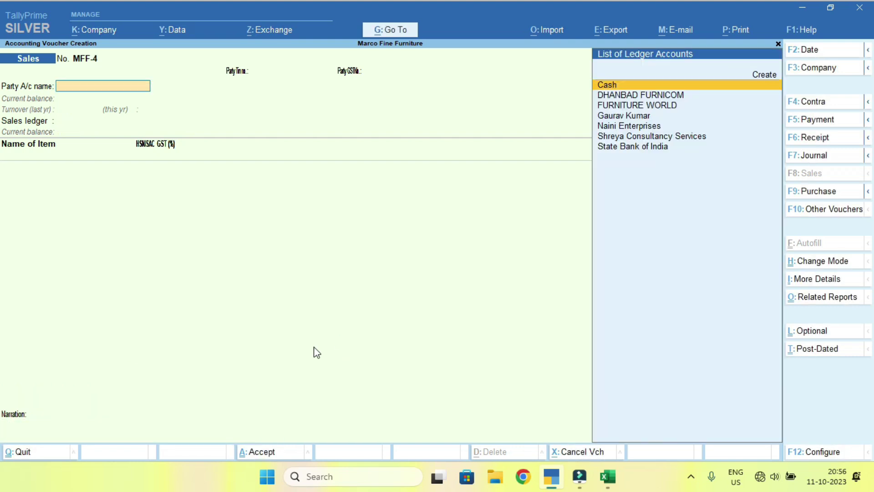
# - Switch to the Excel workbook and review the outward supplies, advances received and advance adjustment sections of the GSTR-3B sheet
pyautogui.hotkey('alt', 'Tab')
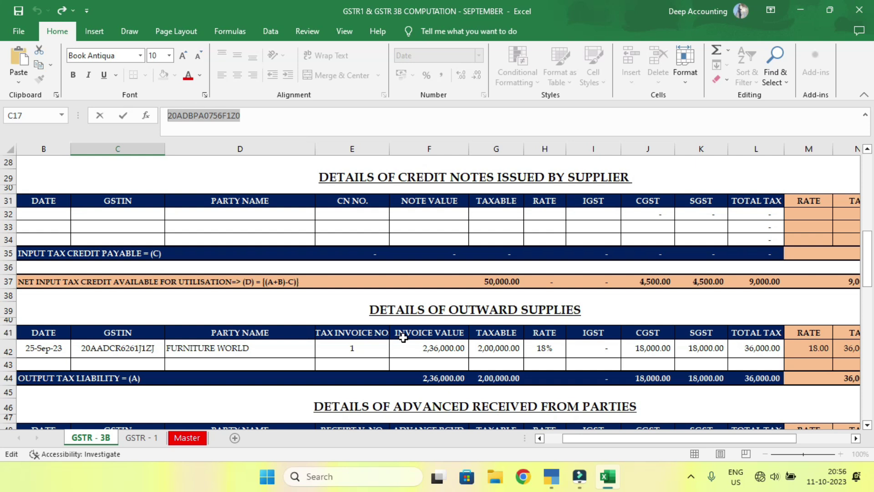
pyautogui.scroll(-5, 409, 340)
pyautogui.scroll(-1, 454, 321)
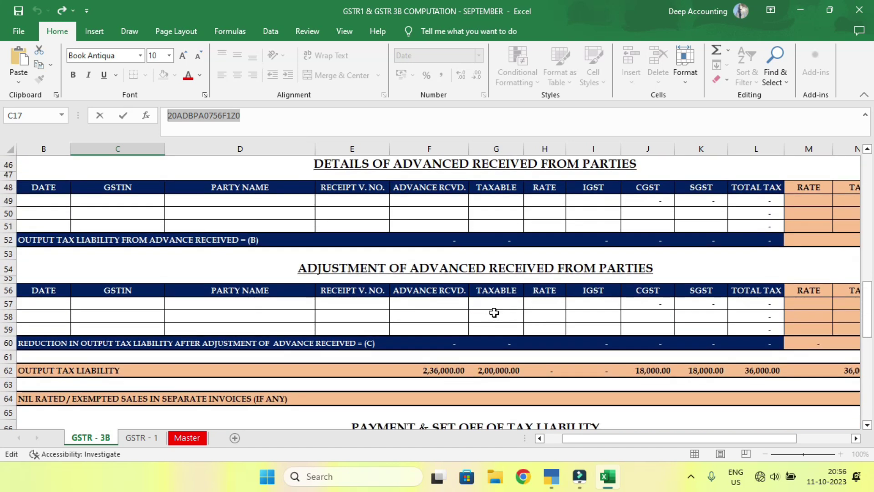
pyautogui.scroll(2, 448, 225)
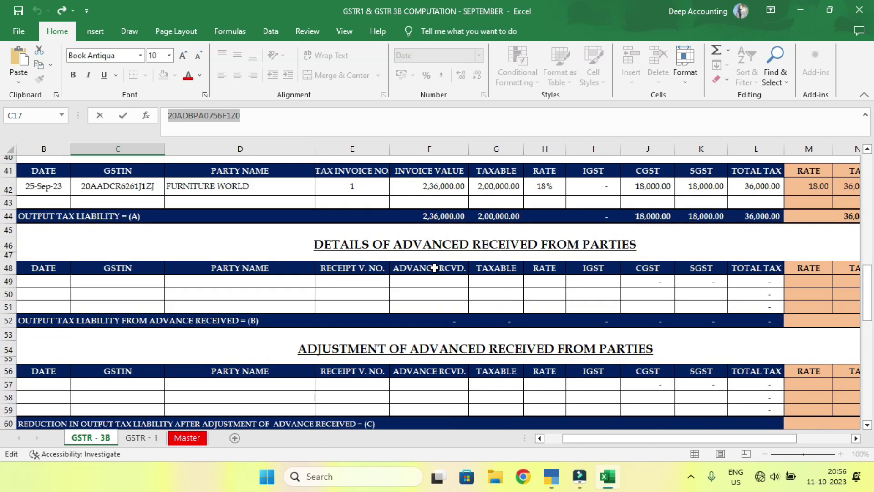
pyautogui.scroll(1, 487, 270)
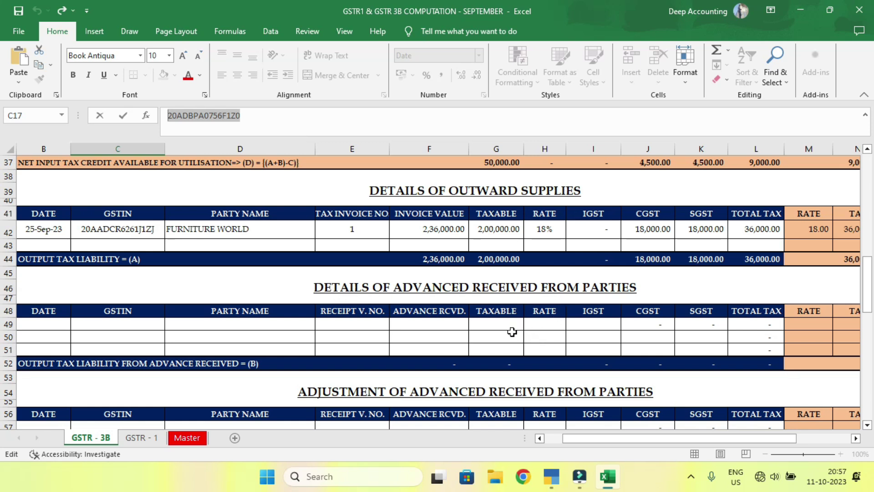
pyautogui.scroll(-4, 535, 356)
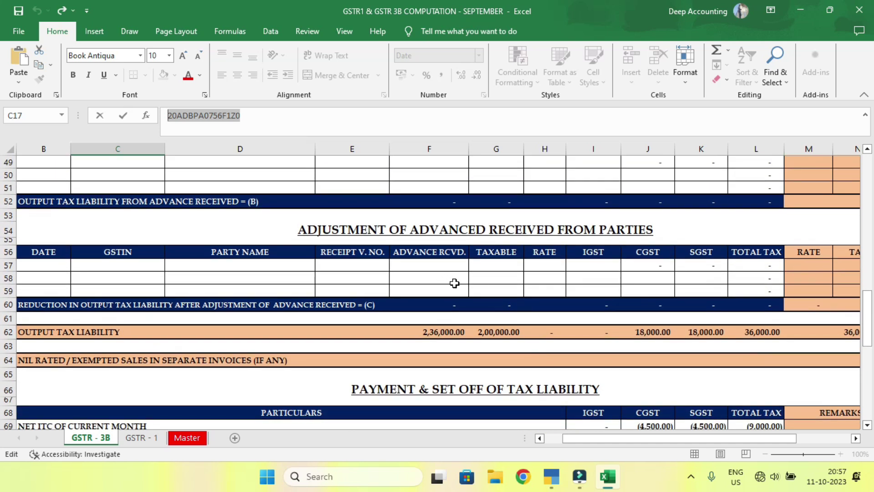
pyautogui.scroll(3, 454, 284)
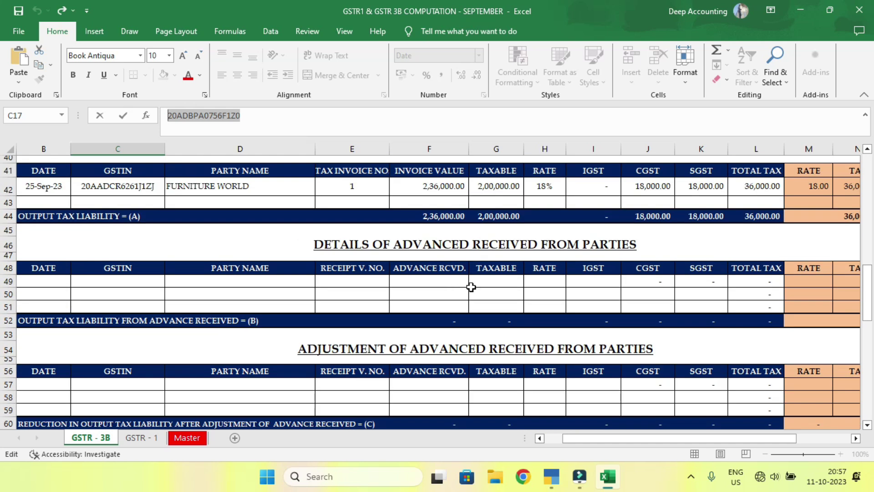
pyautogui.scroll(-3, 460, 284)
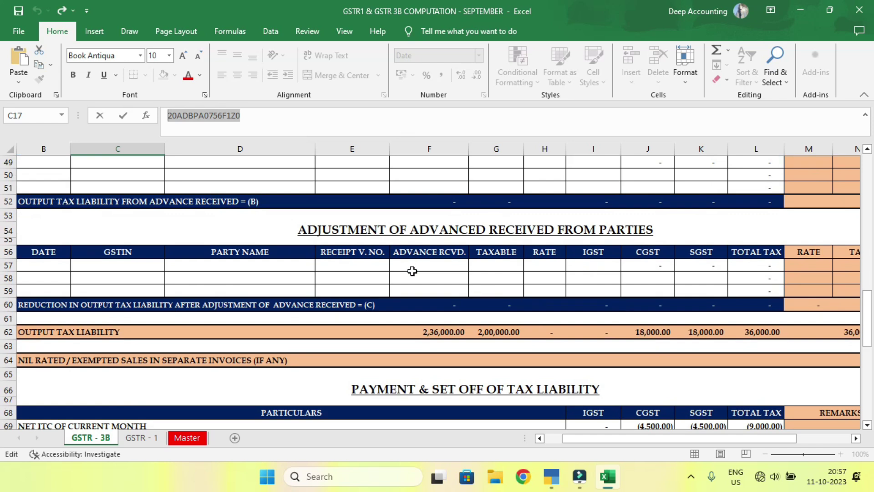
pyautogui.scroll(-1, 495, 258)
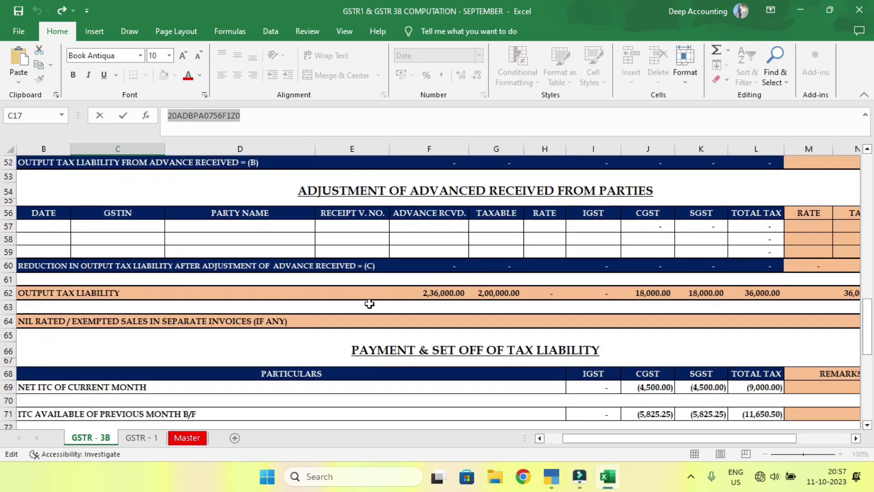
# - Examine the output tax liability's taxable value, CGST and SGST, and the Payment & Set Off of Tax Liability section
pyautogui.click(503, 295)
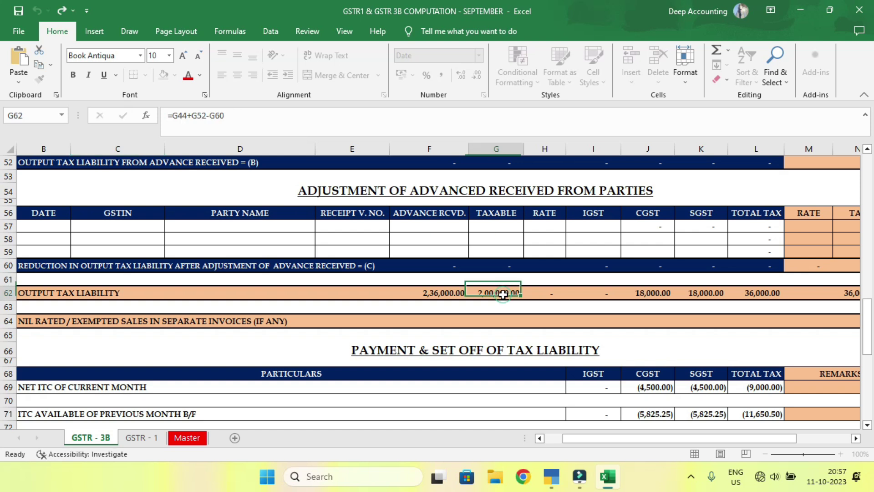
pyautogui.moveTo(643, 294); pyautogui.dragTo(704, 294)
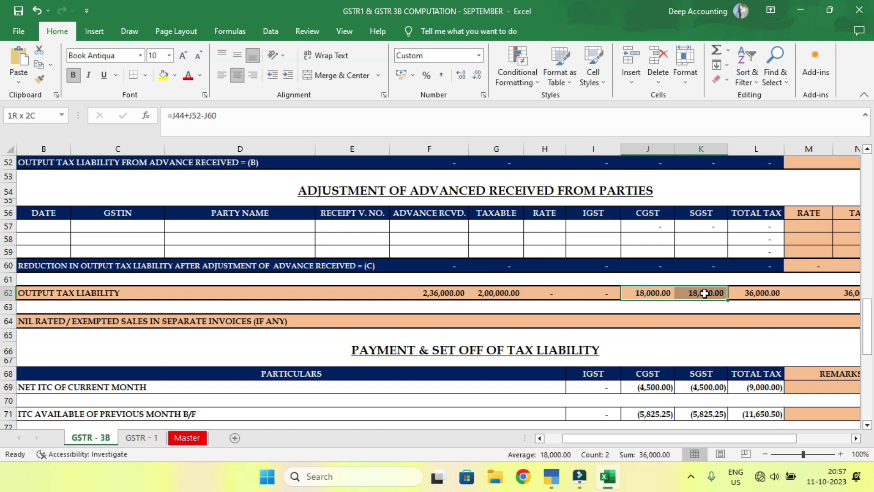
pyautogui.scroll(-2, 640, 329)
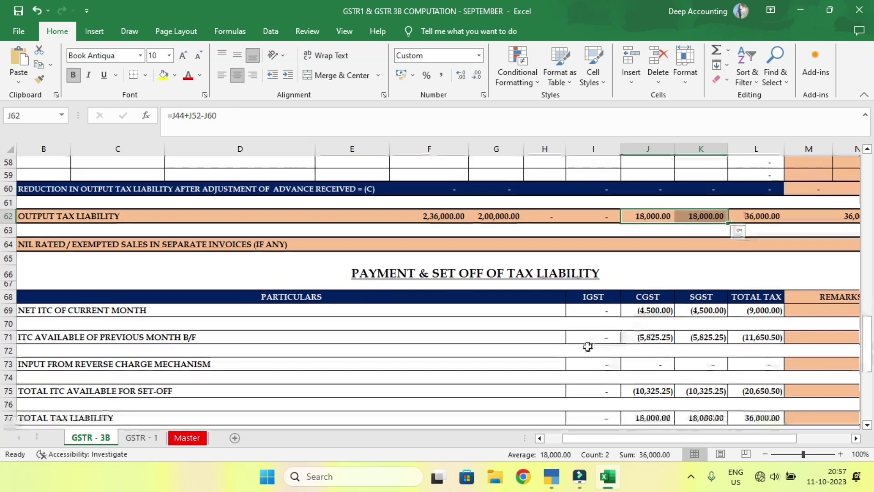
pyautogui.click(372, 275)
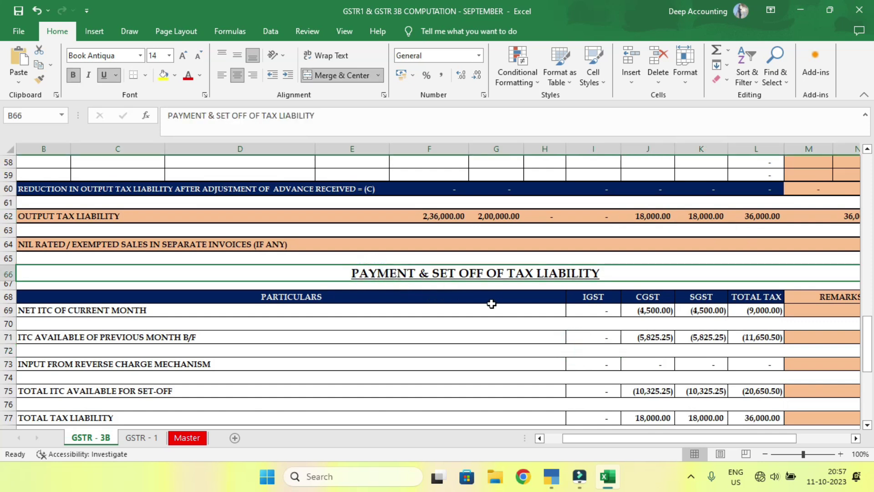
# - Examine the CGST and SGST amounts for the current month's net ITC and the ITC brought forward from the previous month
pyautogui.scroll(-1, 492, 304)
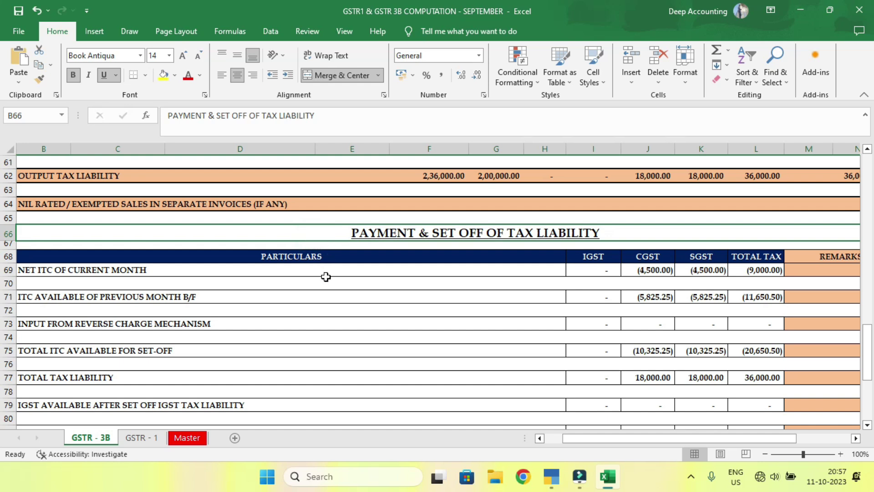
pyautogui.scroll(-1, 355, 295)
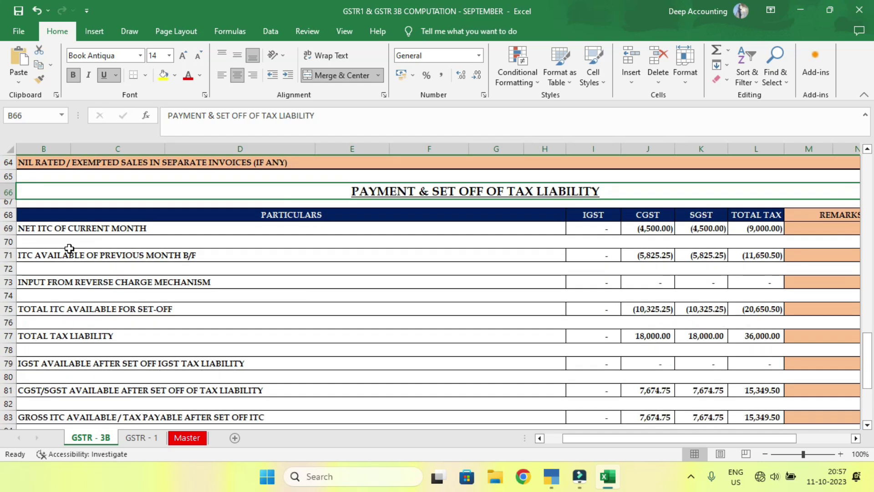
pyautogui.click(8, 228)
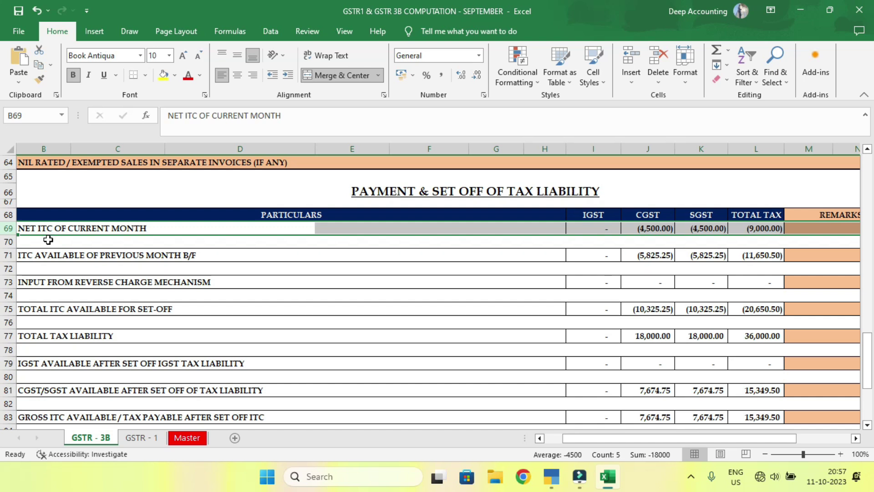
pyautogui.click(41, 230)
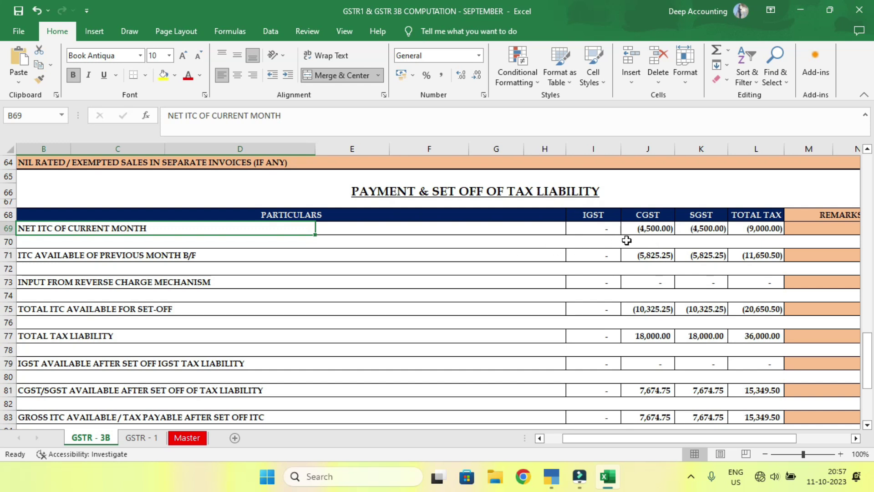
pyautogui.moveTo(644, 228); pyautogui.dragTo(694, 232)
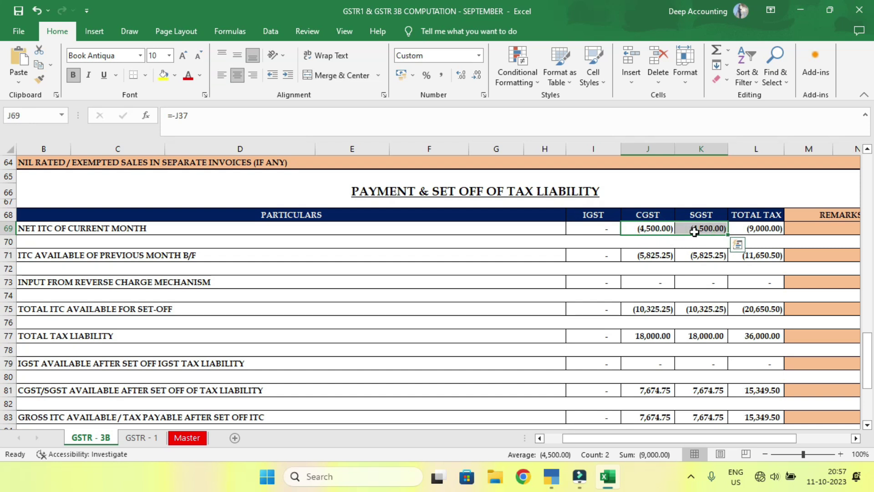
pyautogui.moveTo(644, 228); pyautogui.dragTo(702, 233)
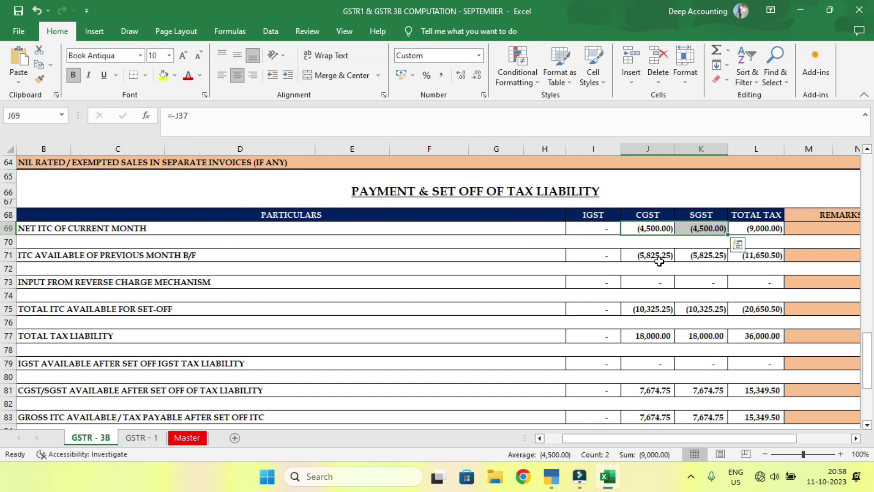
pyautogui.click(652, 256)
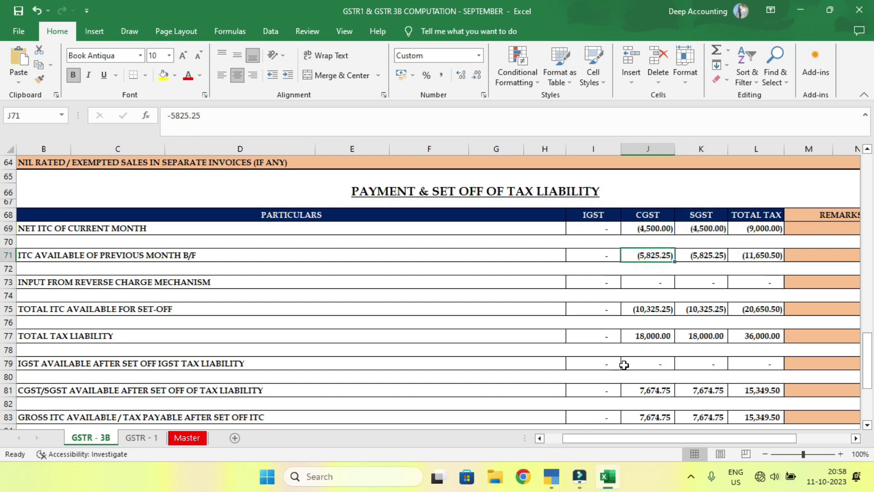
pyautogui.click(706, 255)
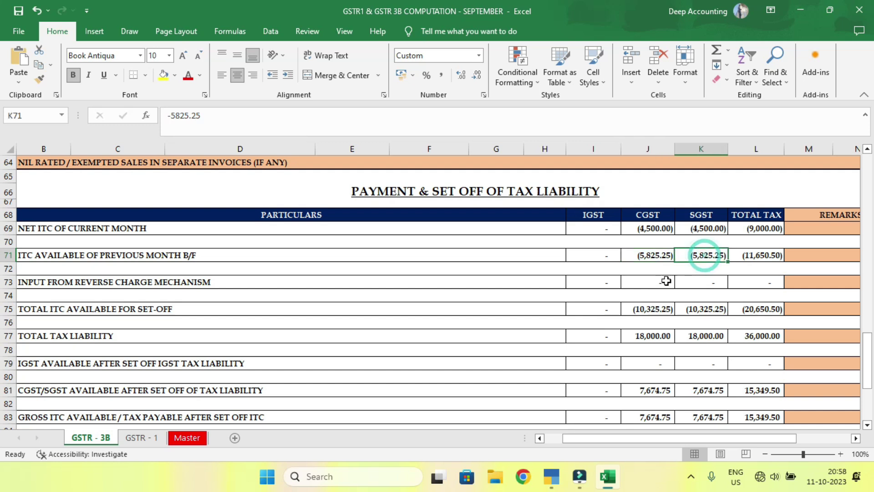
# - Examine the reverse charge input row and check how the total ITC available for set-off is calculated for CGST and SGST
pyautogui.click(10, 281)
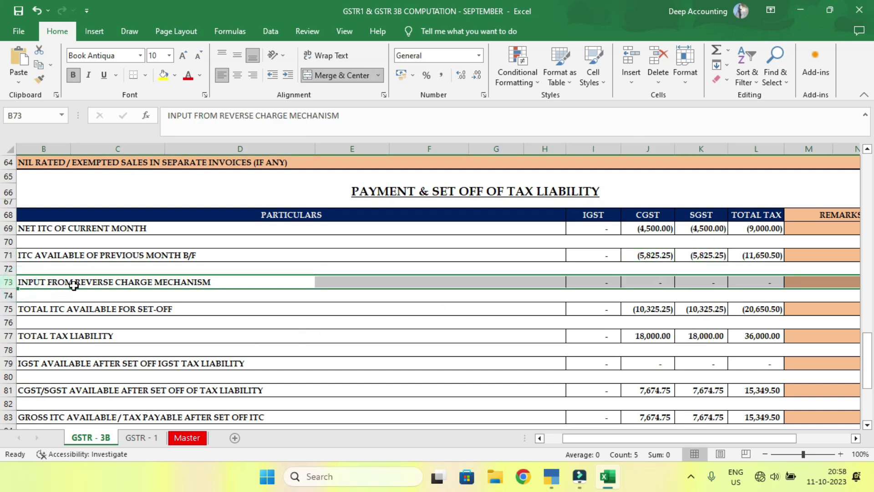
pyautogui.click(645, 281)
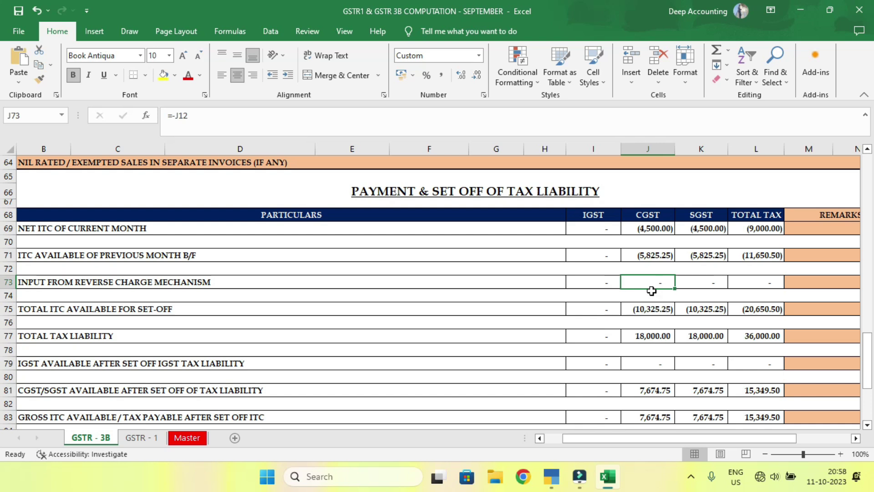
pyautogui.click(639, 307)
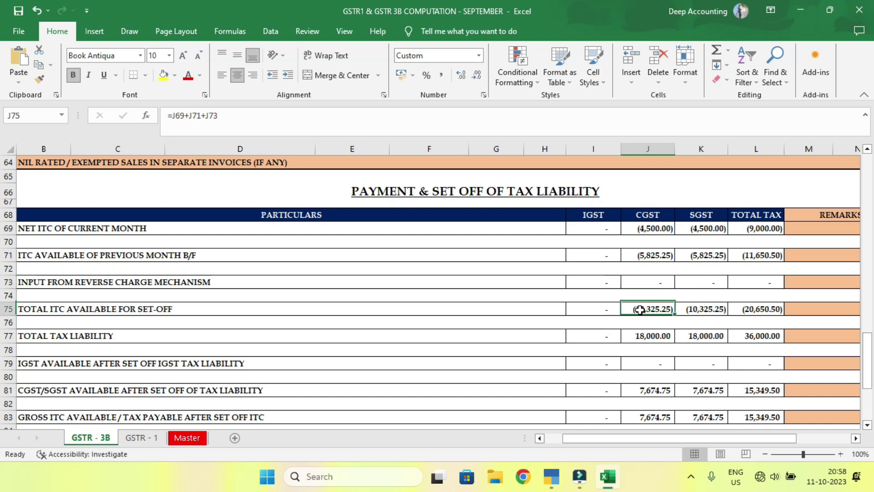
pyautogui.press('F2')
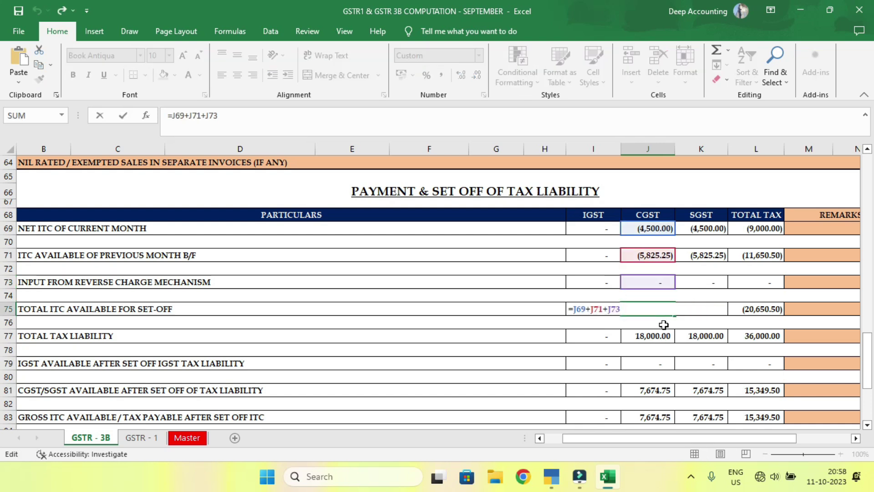
pyautogui.press('Return')
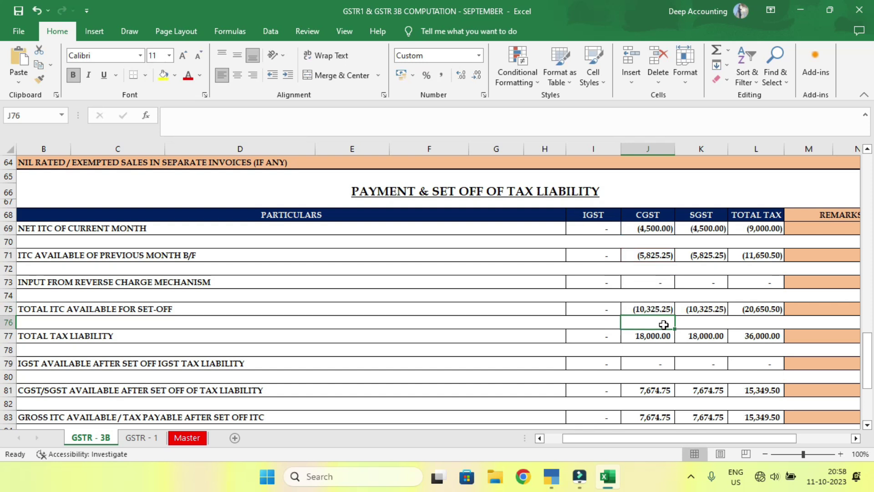
pyautogui.click(646, 282)
pyautogui.moveTo(644, 241); pyautogui.dragTo(645, 254)
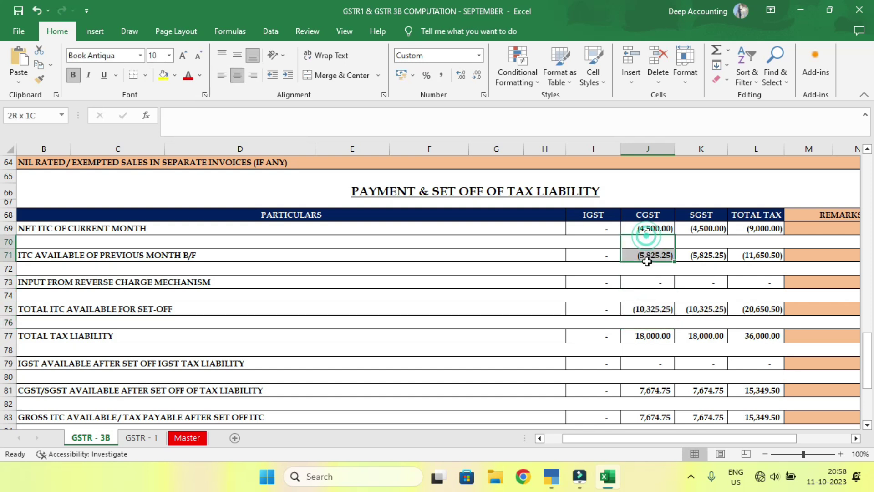
pyautogui.click(656, 309)
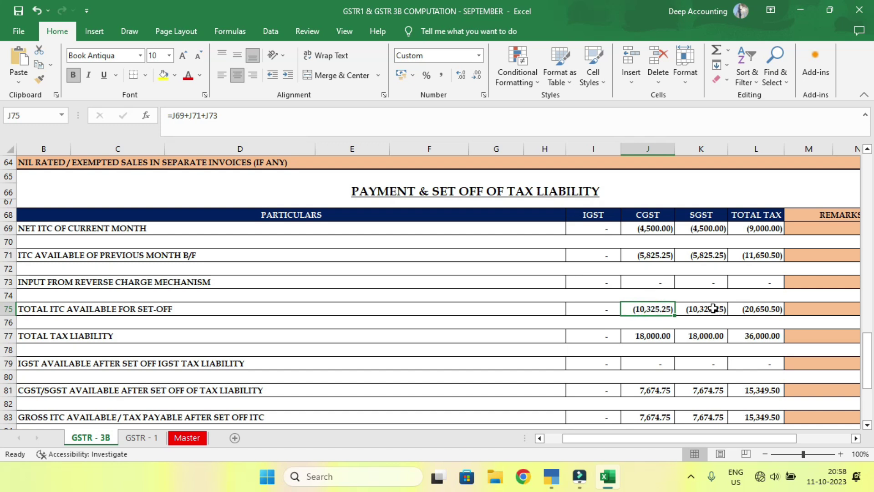
pyautogui.moveTo(675, 315); pyautogui.dragTo(702, 306)
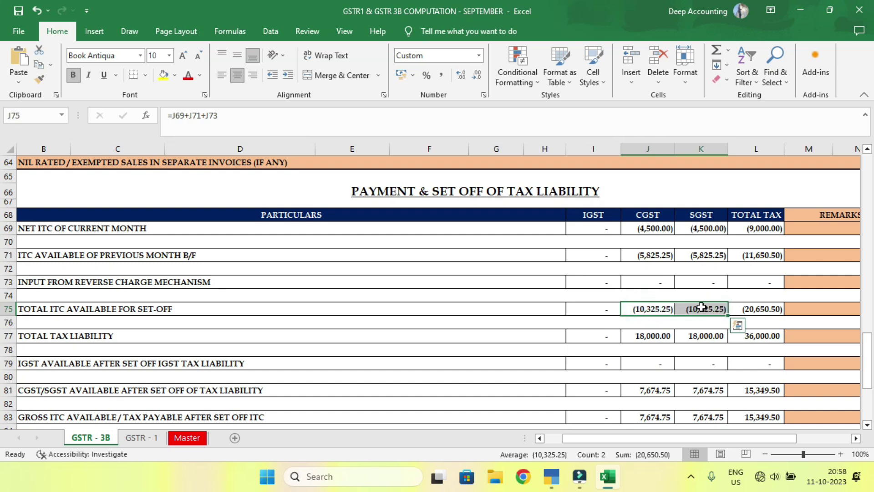
# - Compare the total tax liability with the total ITC available for set-off, and check the CGST remaining after set-off
pyautogui.click(9, 337)
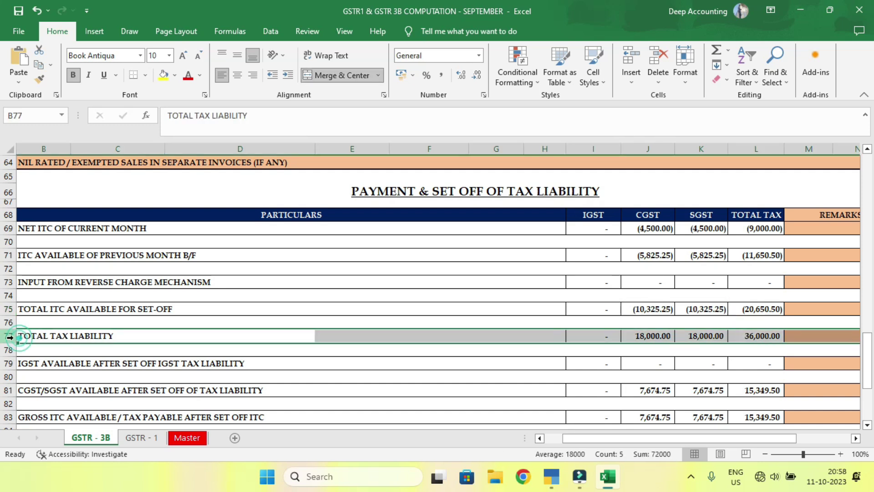
pyautogui.click(656, 337)
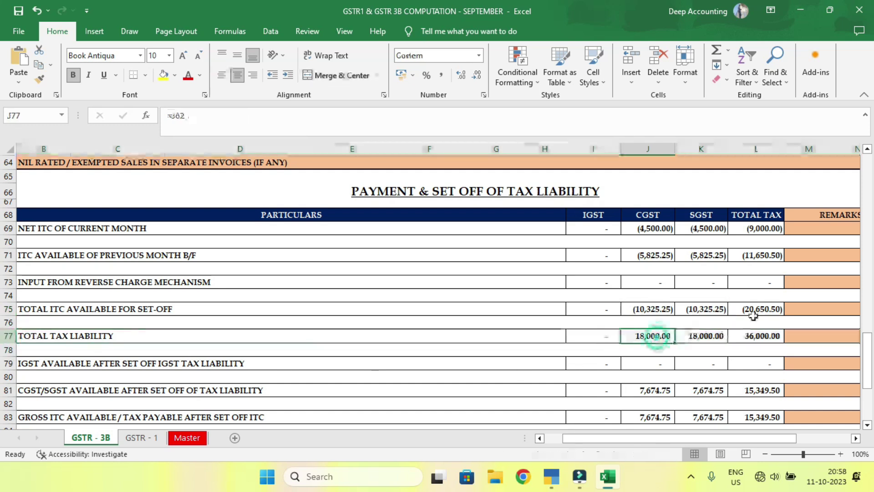
pyautogui.click(707, 336)
pyautogui.click(640, 311)
pyautogui.click(707, 309)
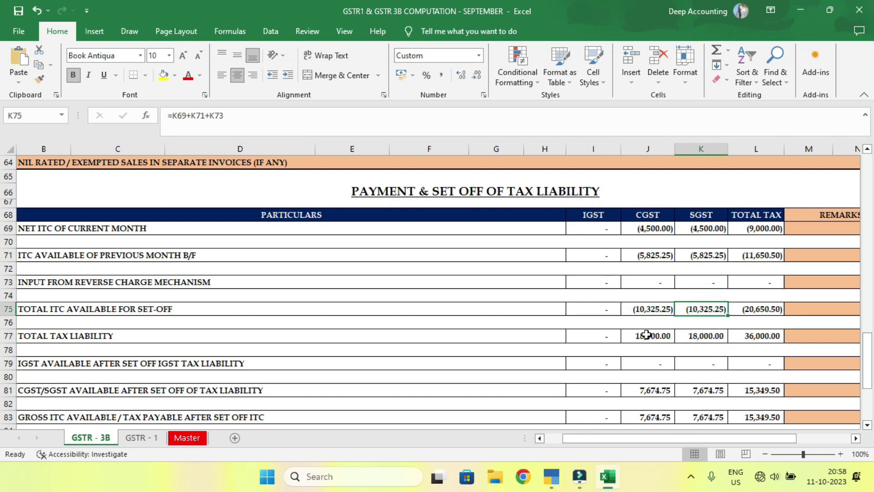
pyautogui.moveTo(650, 310); pyautogui.dragTo(651, 337)
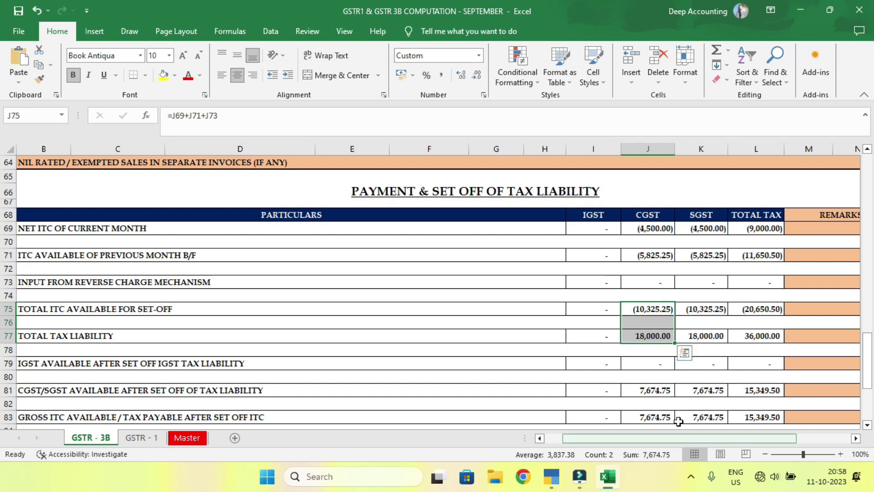
pyautogui.click(649, 389)
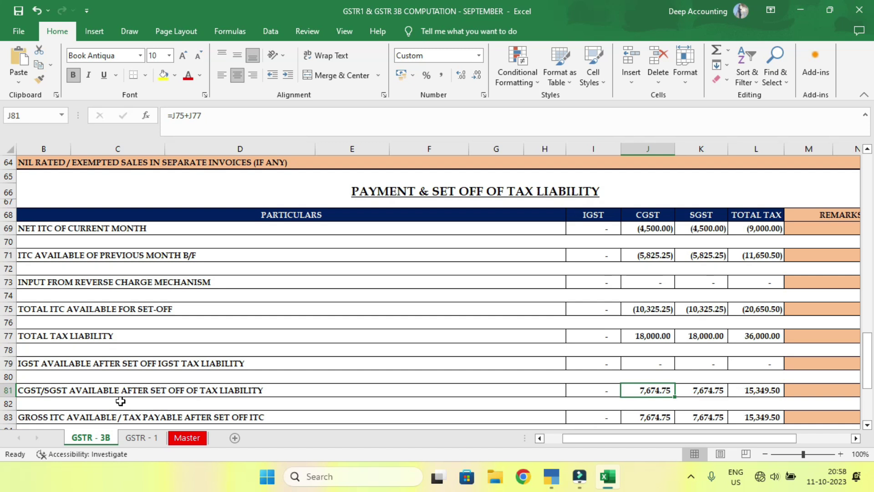
# - Examine the IGST available after set-off row and the CGST/SGST available after set off of tax liability row
pyautogui.click(8, 363)
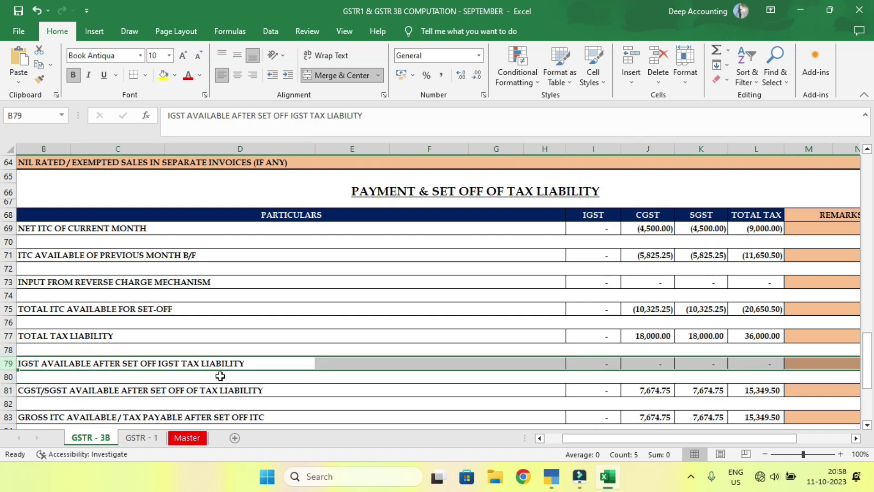
pyautogui.click(646, 361)
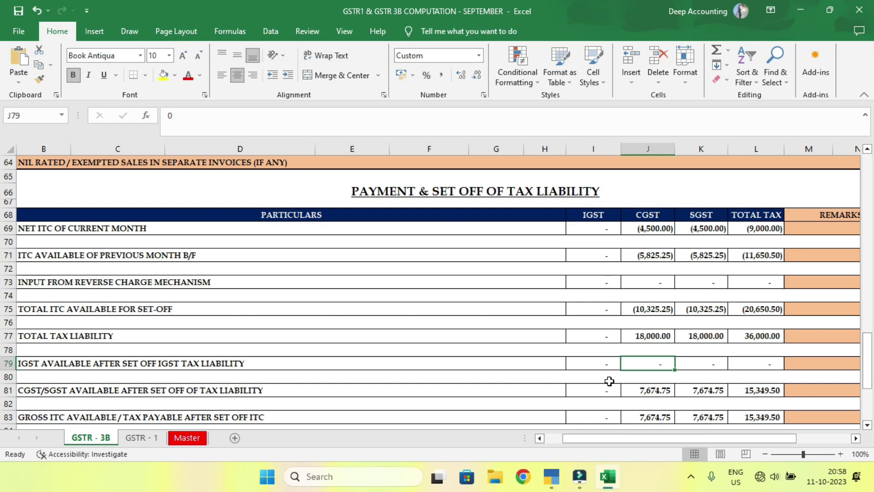
pyautogui.click(9, 363)
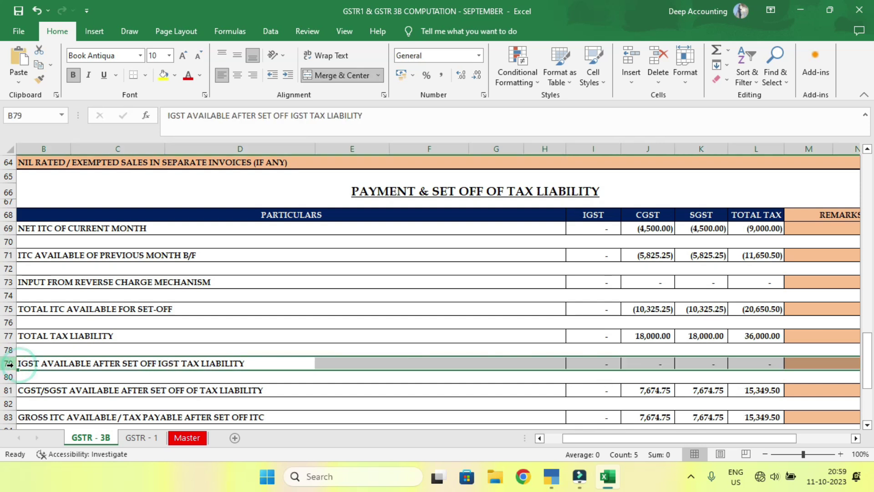
pyautogui.moveTo(10, 392); pyautogui.dragTo(9, 391)
pyautogui.click(9, 390)
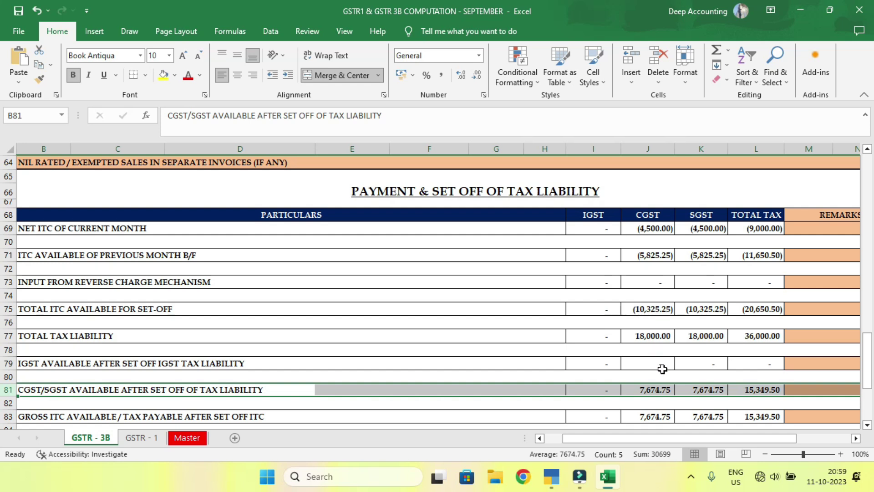
pyautogui.click(652, 391)
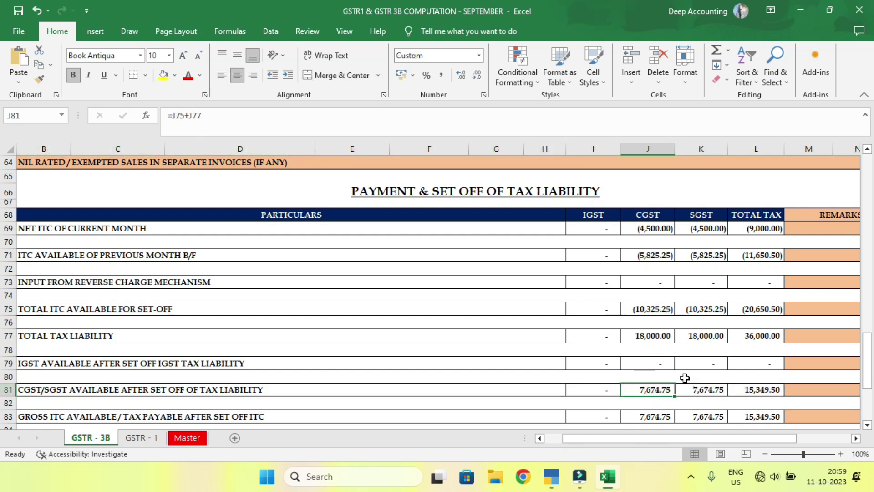
pyautogui.scroll(-1, 727, 358)
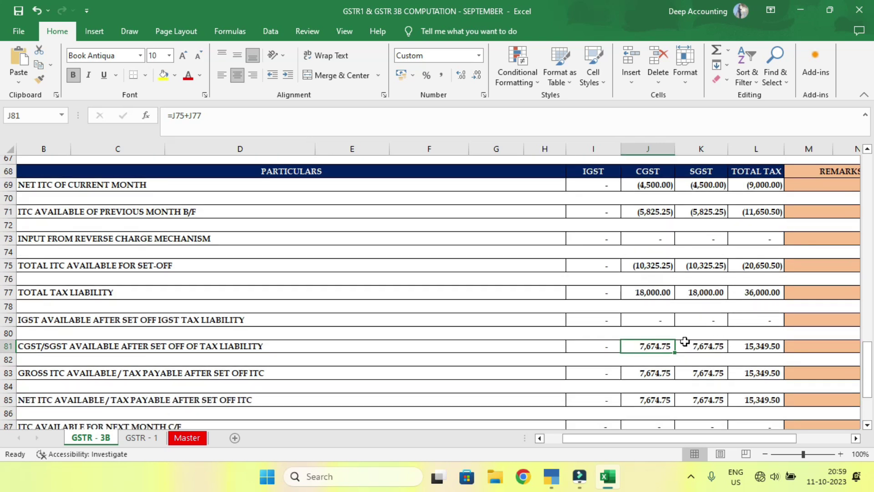
pyautogui.moveTo(650, 345); pyautogui.dragTo(689, 345)
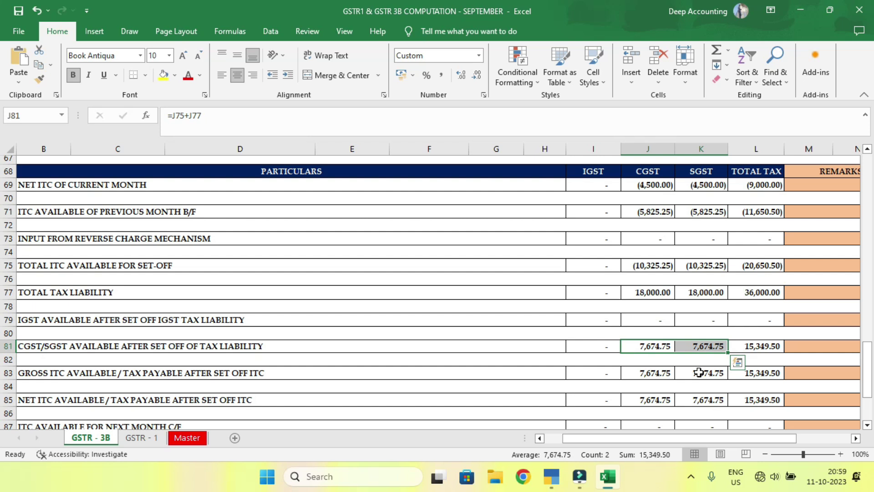
# - Review the return filing date and the CGST, SGST and total cash ledger balances after that date on the GSTR-3B sheet
pyautogui.scroll(-1, 617, 347)
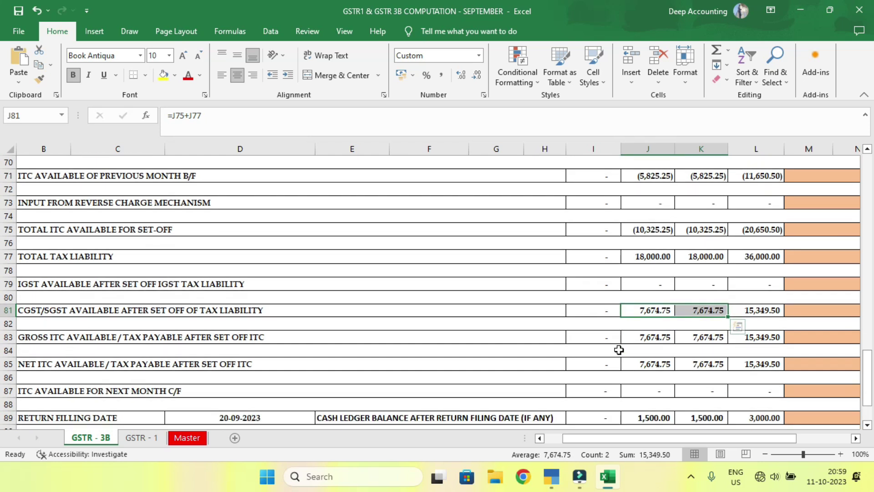
pyautogui.scroll(-2, 615, 348)
pyautogui.moveTo(338, 337); pyautogui.dragTo(530, 340)
pyautogui.click(227, 342)
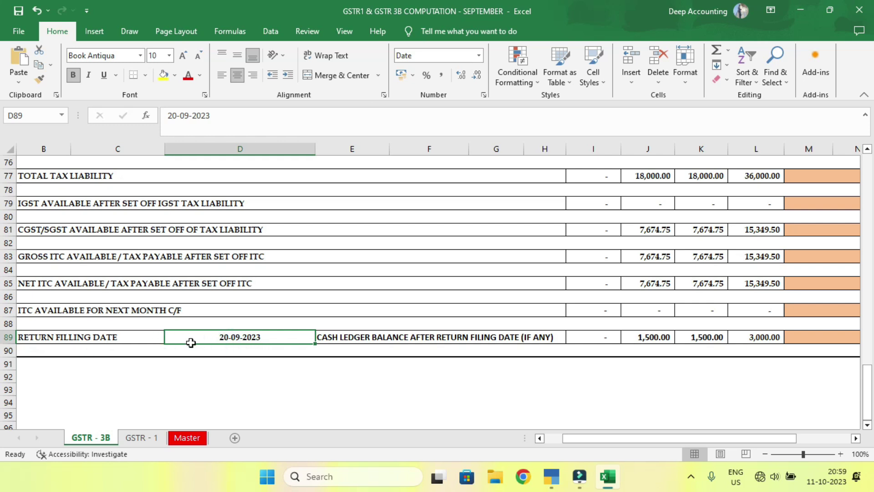
pyautogui.click(654, 338)
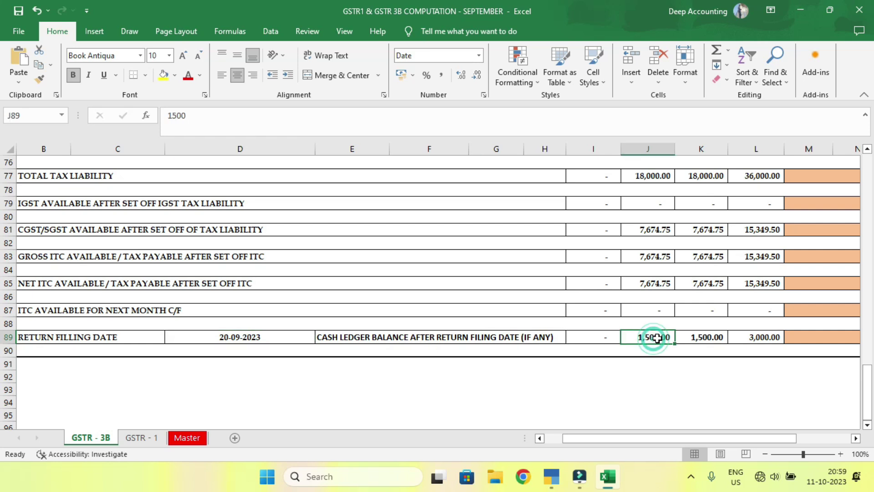
pyautogui.click(690, 338)
pyautogui.click(744, 337)
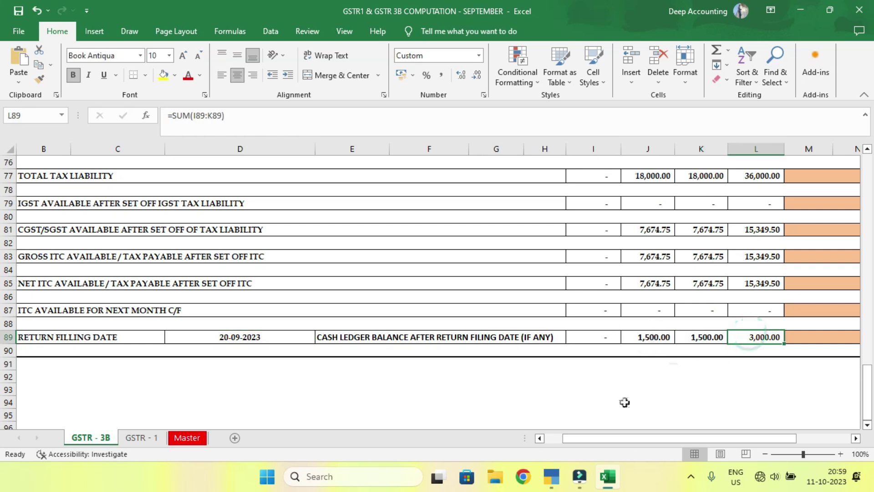
# - Switch to TallyPrime and leave the blank sales voucher to return to the Gateway of Tally
pyautogui.click(552, 477)
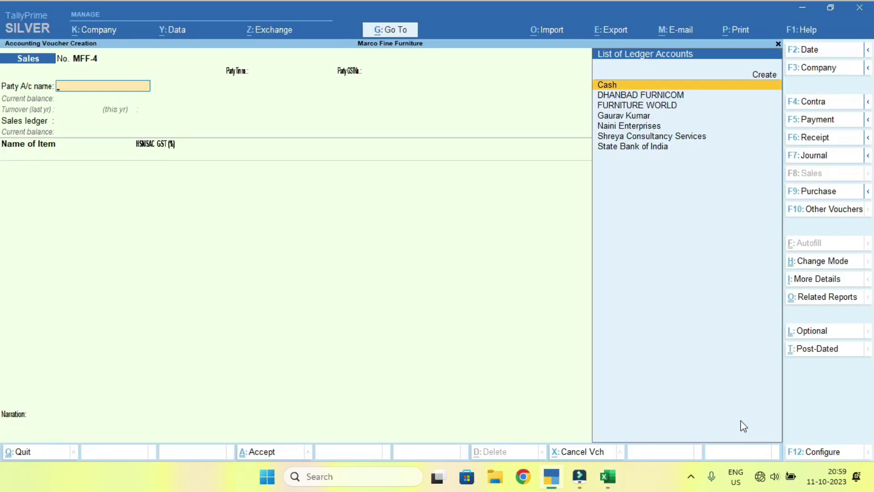
pyautogui.press('Escape')
pyautogui.press('Escape')
pyautogui.press('Escape')
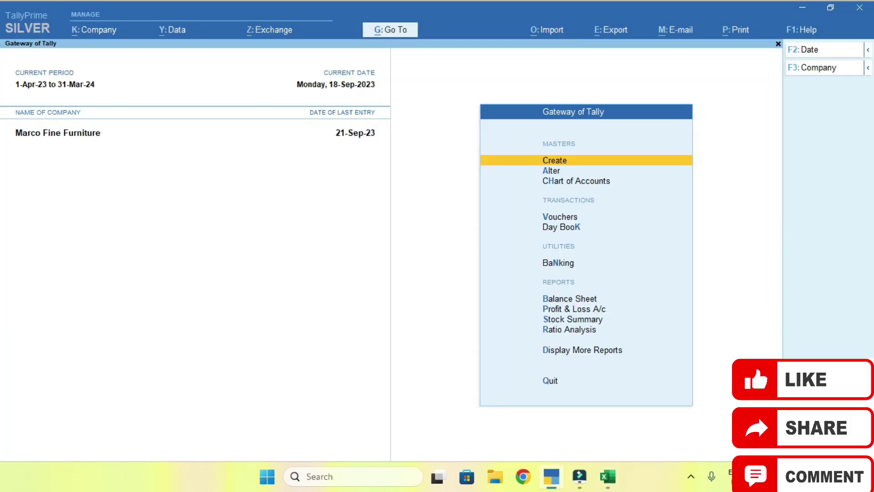
# - Open the Balance Sheet and go down through its entries, and return to the cash ledger balance in the Excel workbook
pyautogui.press('b')
pyautogui.press('Right')
pyautogui.press('Down')
pyautogui.press('Down')
pyautogui.press('Down')
pyautogui.press('Down')
pyautogui.press('Down')
pyautogui.press('Down')
pyautogui.hotkey('alt', 'Tab')
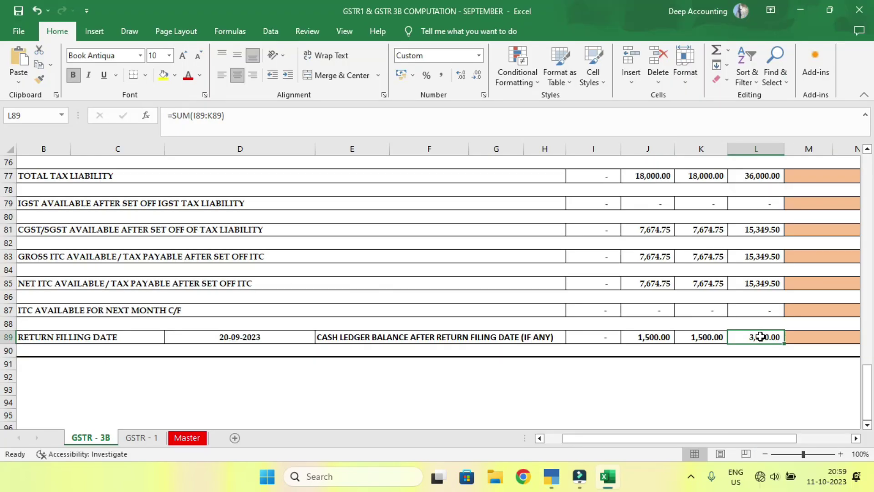
# - In cell J92, subtract the CGST cash ledger balance from the net CGST payable with the formula =J85-J89
pyautogui.click(660, 378)
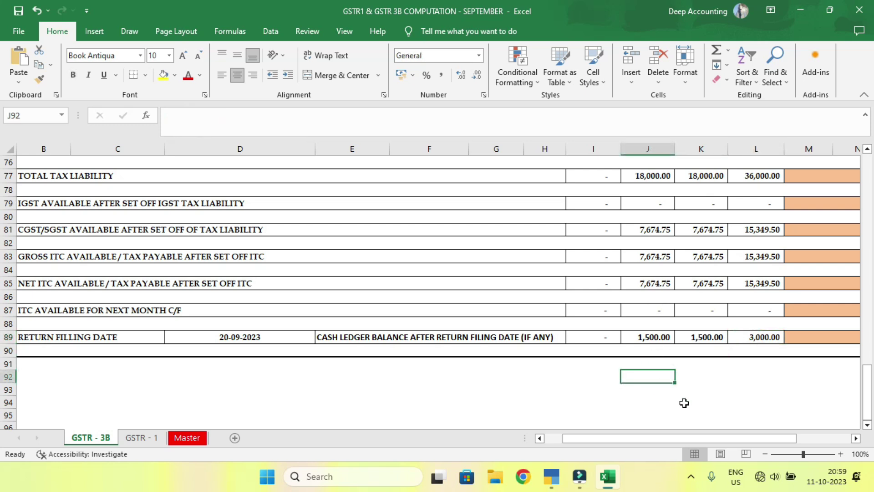
pyautogui.write('=')
pyautogui.press('Up')
pyautogui.press('Up')
pyautogui.press('Up')
pyautogui.press('Up')
pyautogui.press('Up')
pyautogui.press('Up')
pyautogui.press('Up')
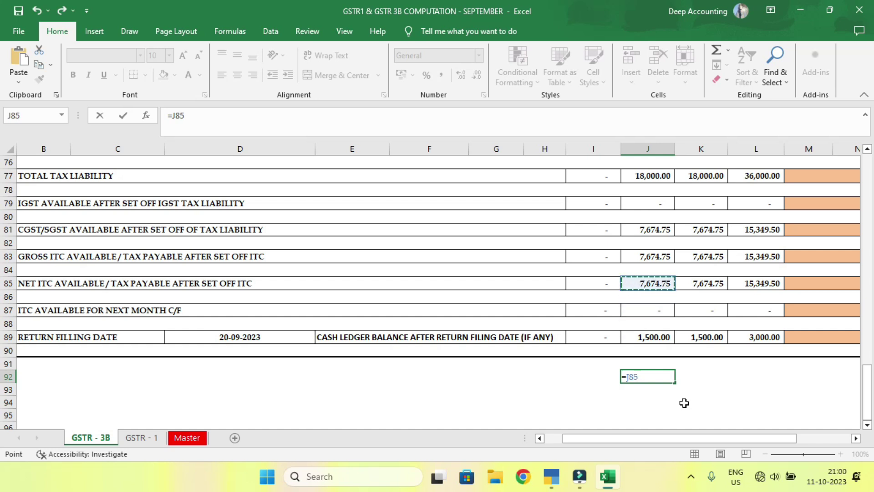
pyautogui.write('-')
pyautogui.press('Up')
pyautogui.press('Up')
pyautogui.press('Up')
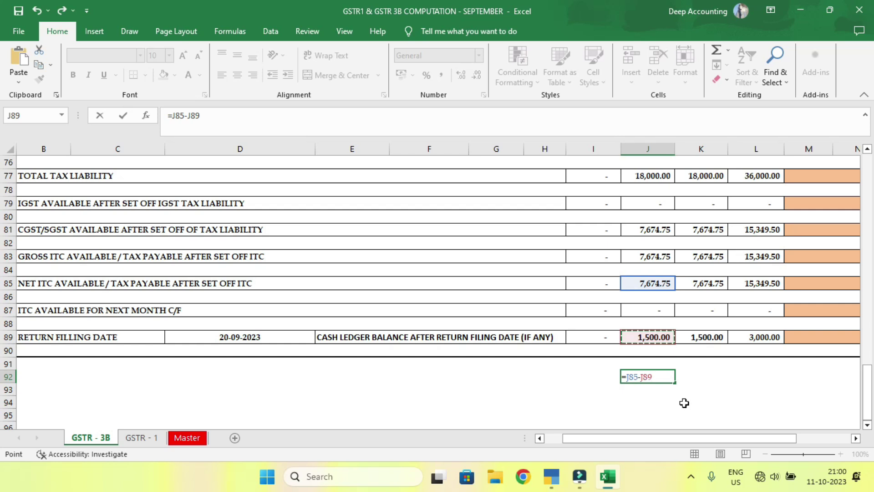
pyautogui.press('Return')
# - Extend the J92 formula to K92 for SGST and review the two net payable amounts
pyautogui.press('Up')
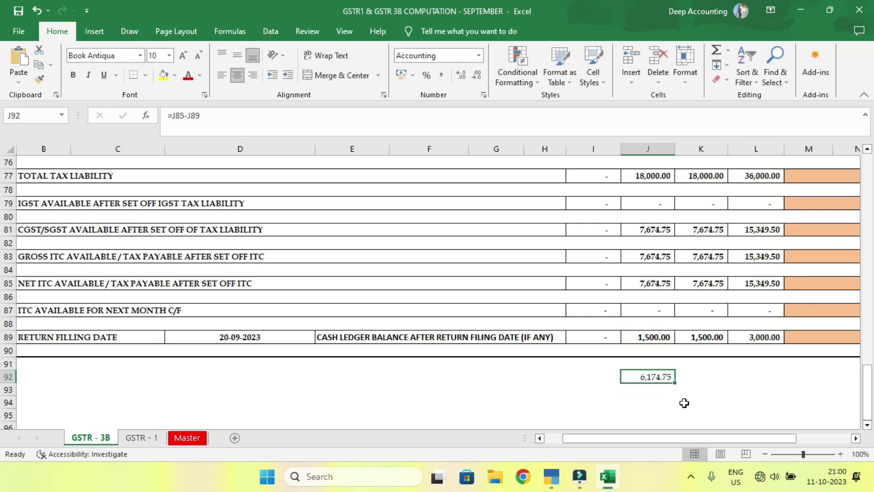
pyautogui.press('Right')
pyautogui.hotkey('ctrl', 'r')
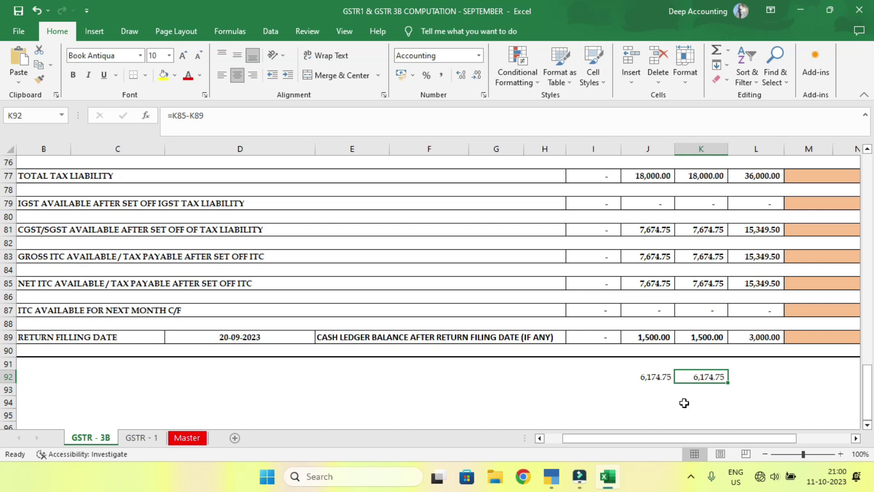
pyautogui.press('Down')
pyautogui.press('Left')
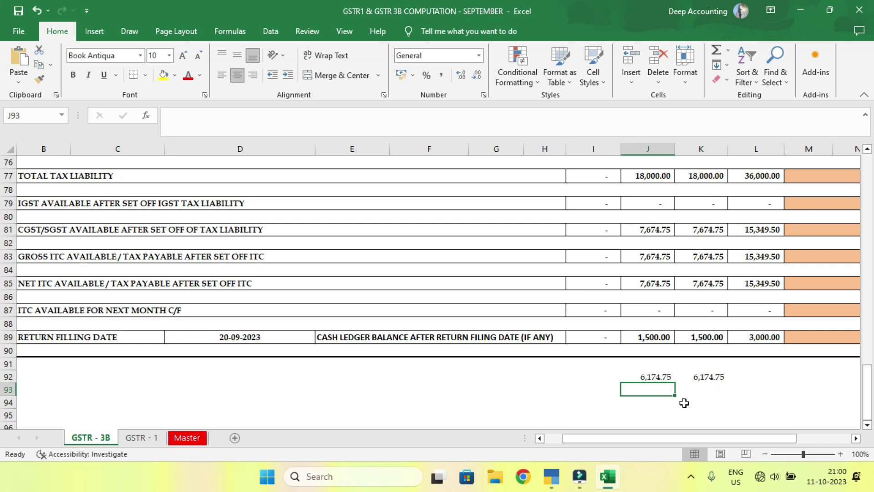
pyautogui.press('Up')
pyautogui.press('Right')
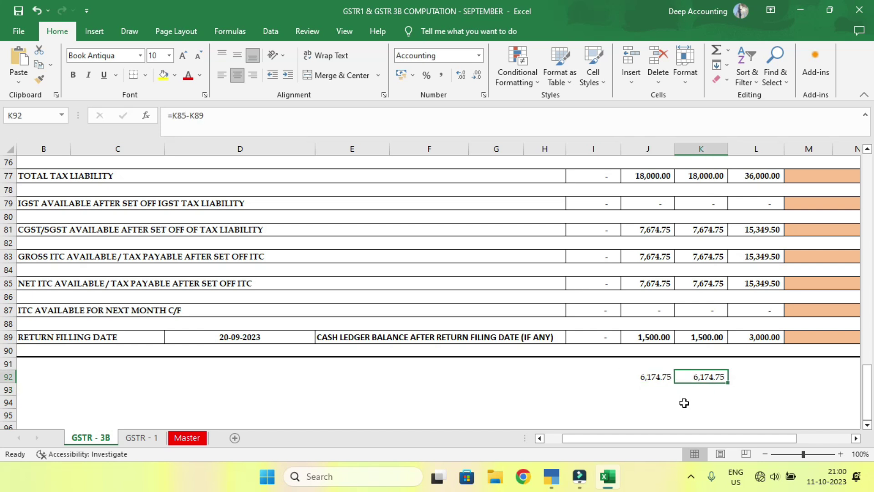
pyautogui.press('Left')
pyautogui.press('Down')
pyautogui.press('Up')
pyautogui.press('Right')
# - Compare the Duties & Taxes balance in TallyPrime's Balance Sheet with the net tax payable figures in the Excel workbook
pyautogui.moveTo(552, 486)
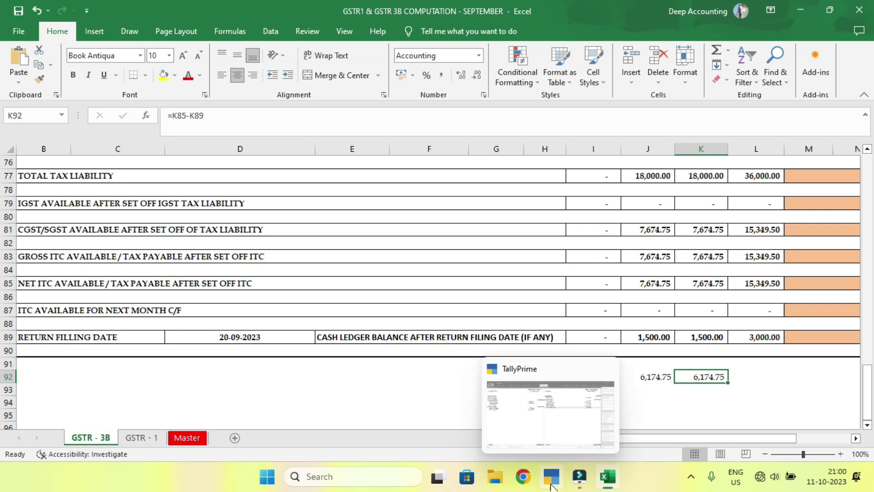
pyautogui.click(560, 410)
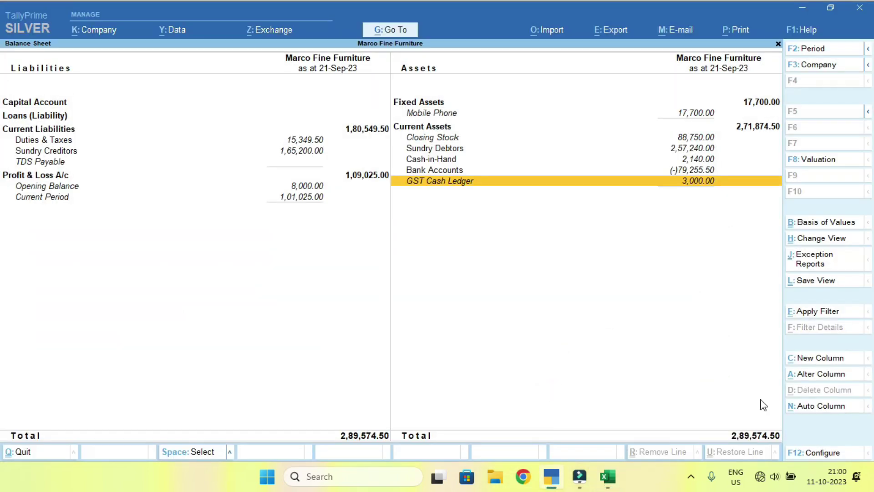
pyautogui.press('Left')
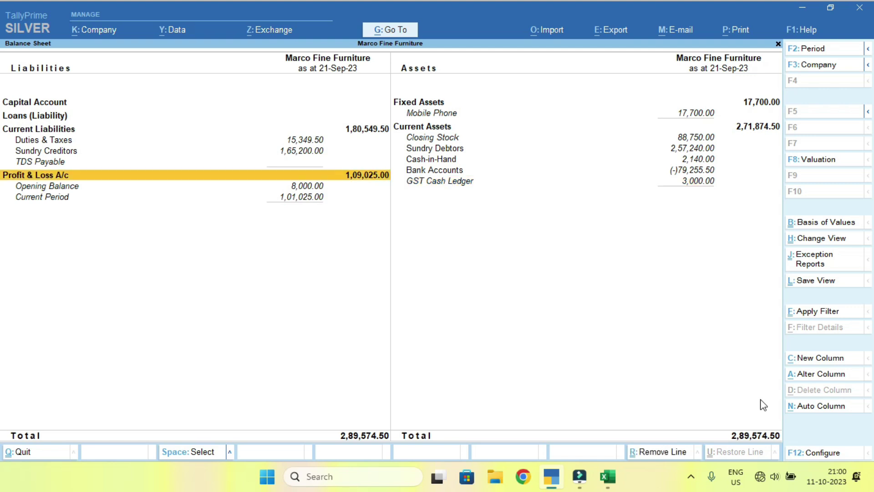
pyautogui.press('Up')
pyautogui.press('Up')
pyautogui.press('Up')
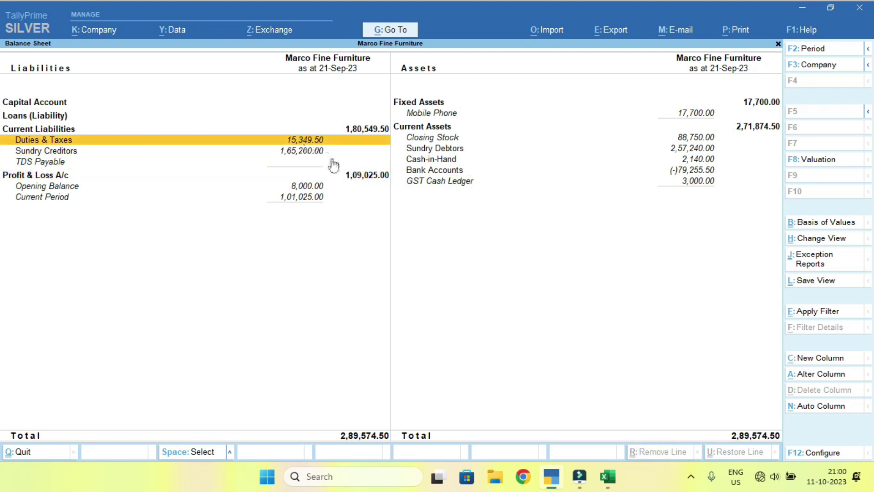
pyautogui.hotkey('alt', 'Tab')
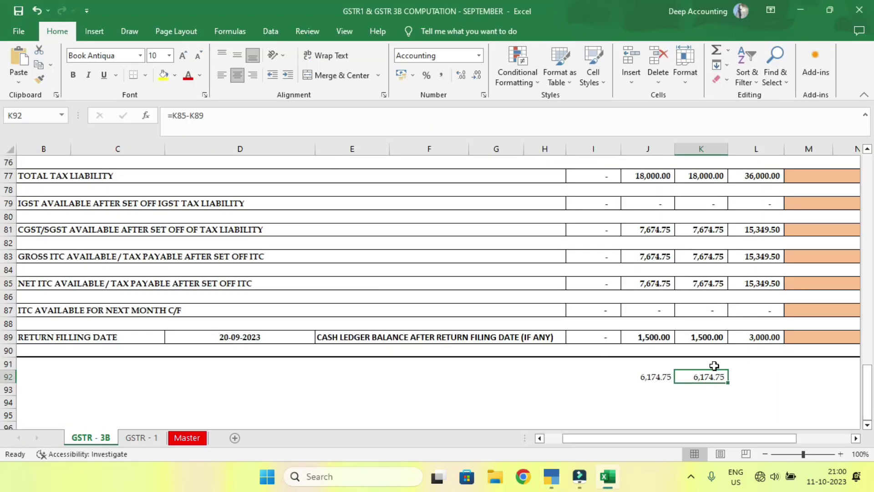
pyautogui.moveTo(642, 283); pyautogui.dragTo(701, 283)
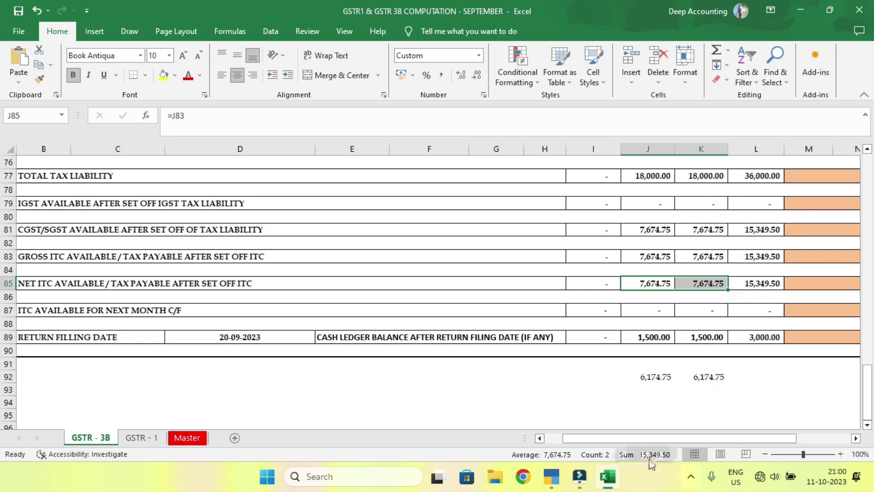
pyautogui.click(749, 286)
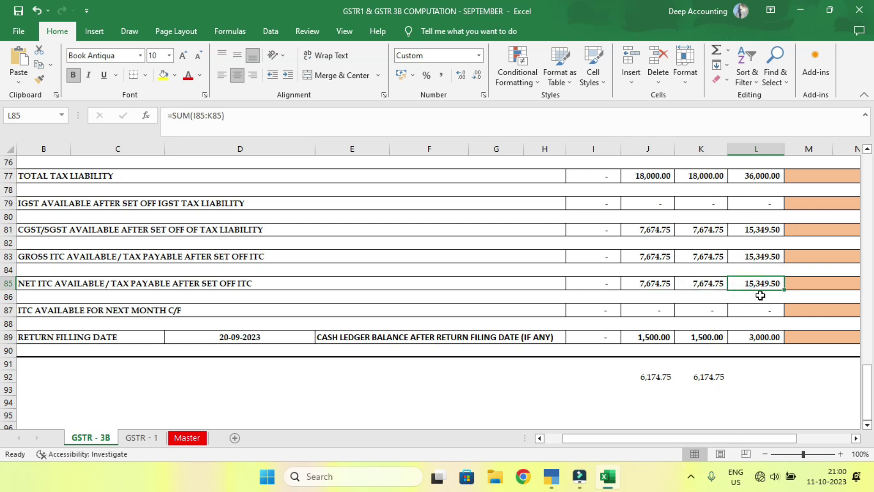
pyautogui.hotkey('alt', 'Tab')
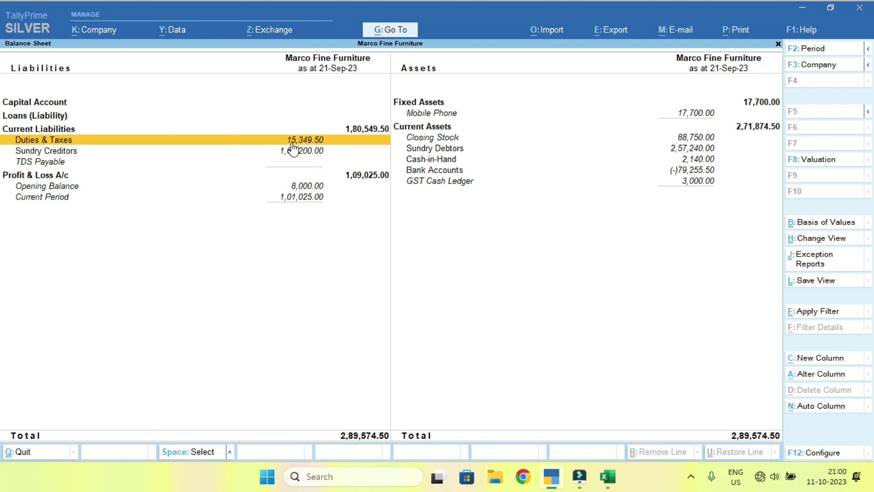
# - Examine CGST's monthly summary under Duties & Taxes, compare its closing balance with Excel's CGST payable, and return to TallyPrime's group summary
pyautogui.press('Return')
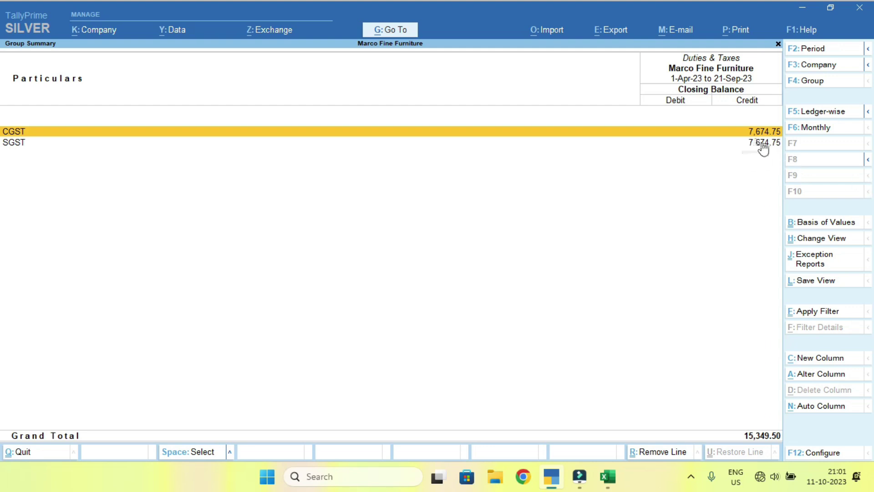
pyautogui.press('Return')
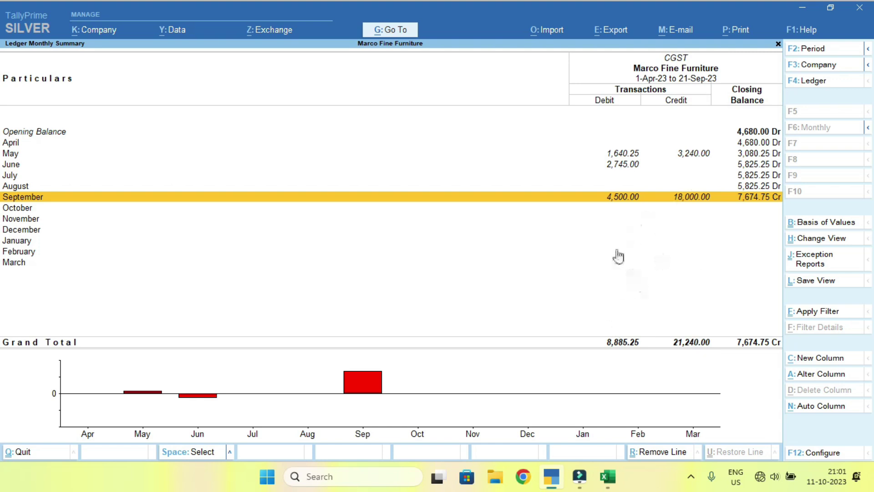
pyautogui.click(618, 199)
pyautogui.click(750, 185)
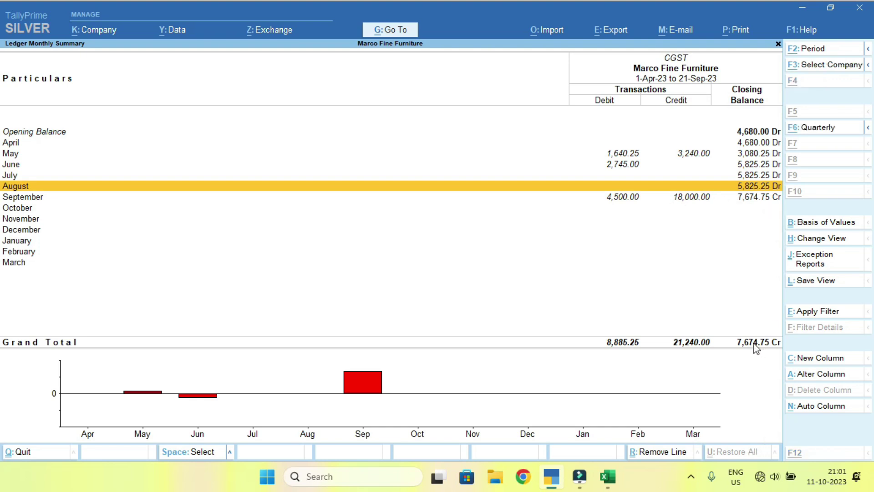
pyautogui.hotkey('alt', 'Tab')
pyautogui.click(660, 258)
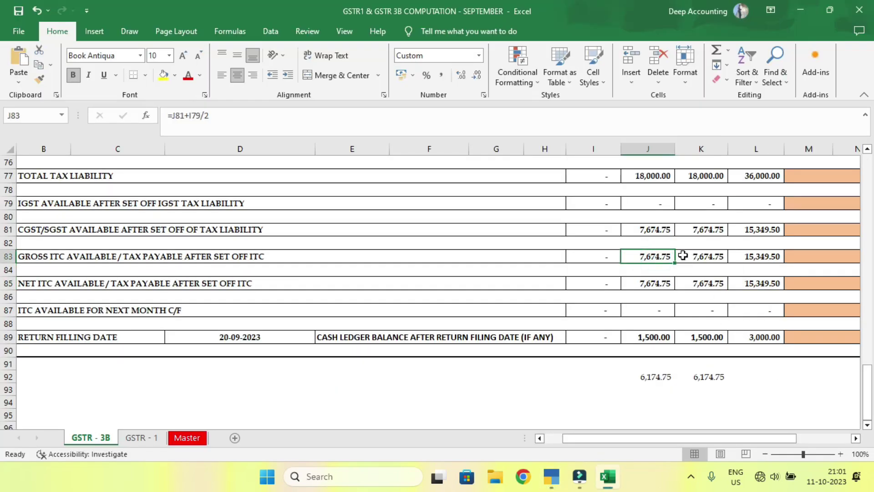
pyautogui.hotkey('alt', 'Tab')
pyautogui.press('Escape')
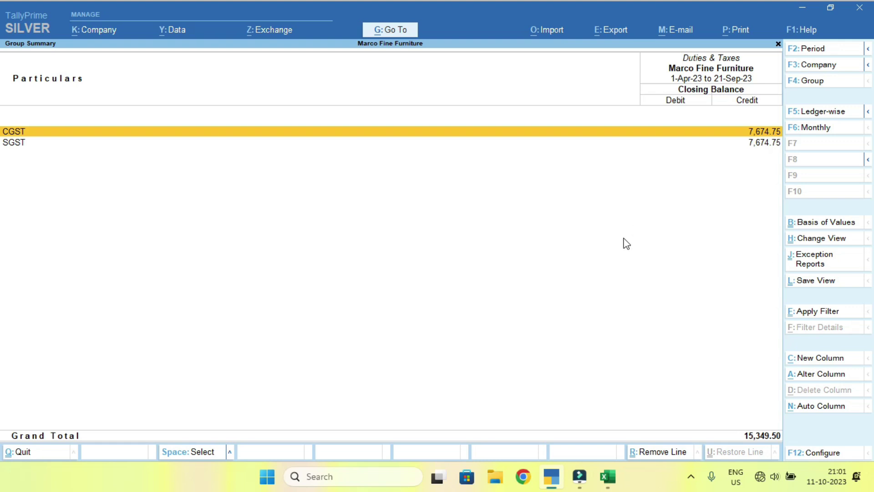
# - From the CGST ledger's September vouchers, start a new journal voucher dated 30-Sep-23
pyautogui.press('Return')
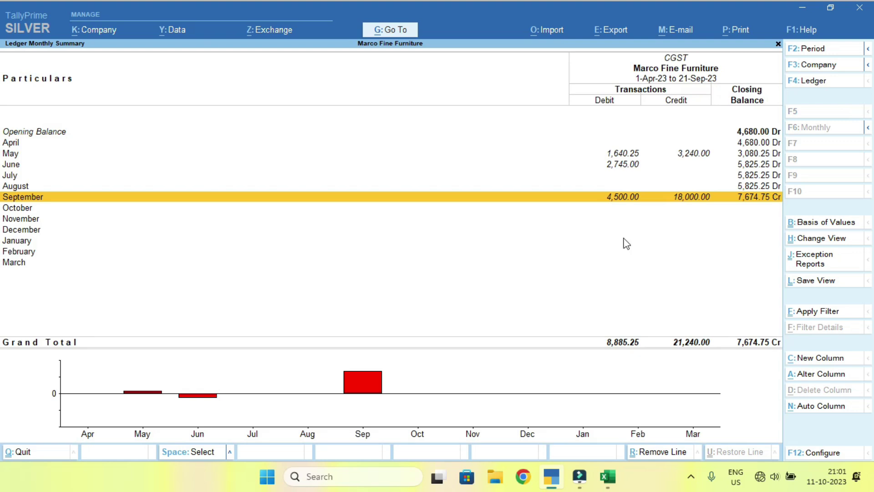
pyautogui.press('Return')
pyautogui.press('Down')
pyautogui.hotkey('alt', 'a')
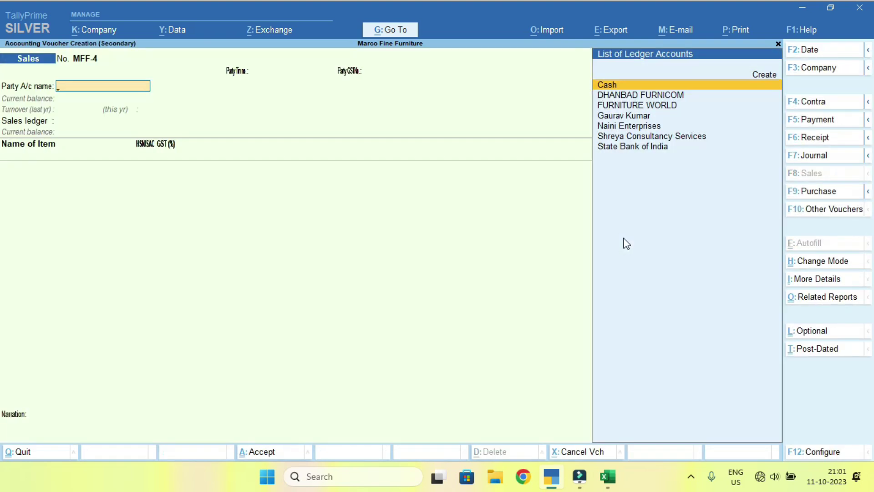
pyautogui.press('F2')
pyautogui.write('30.')
pyautogui.press('Return')
pyautogui.press('F7')
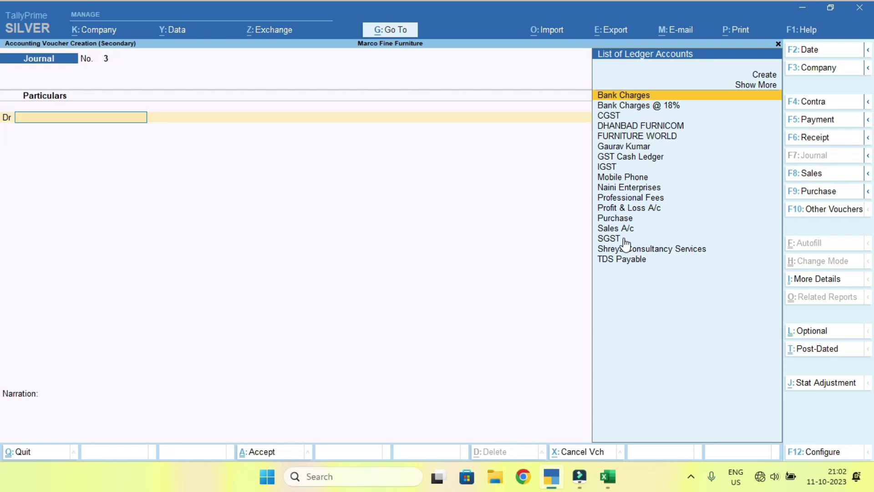
# - Debit the CGST ledger with 7,674.75 in the journal voucher
pyautogui.write('CG')
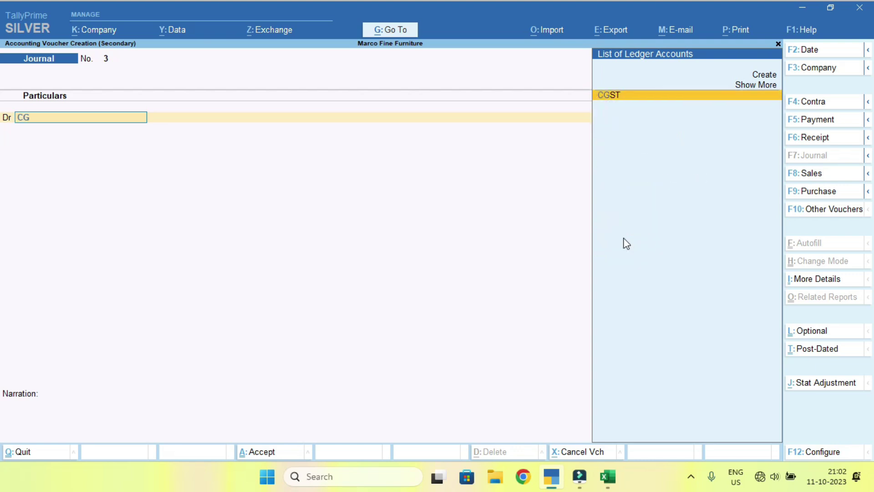
pyautogui.press('Return')
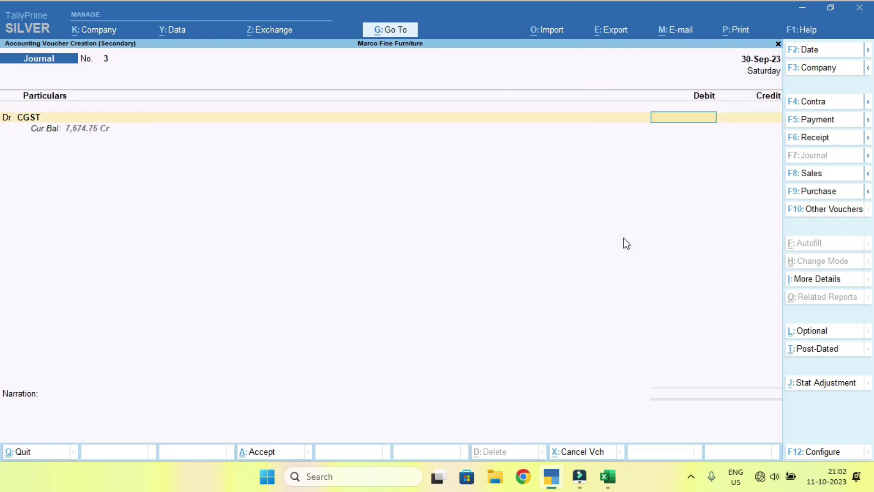
pyautogui.write('7,6')
pyautogui.write('74.75')
pyautogui.press('Return')
# - Add a second debit line for the SGST ledger with 7,674.75
pyautogui.press('d')
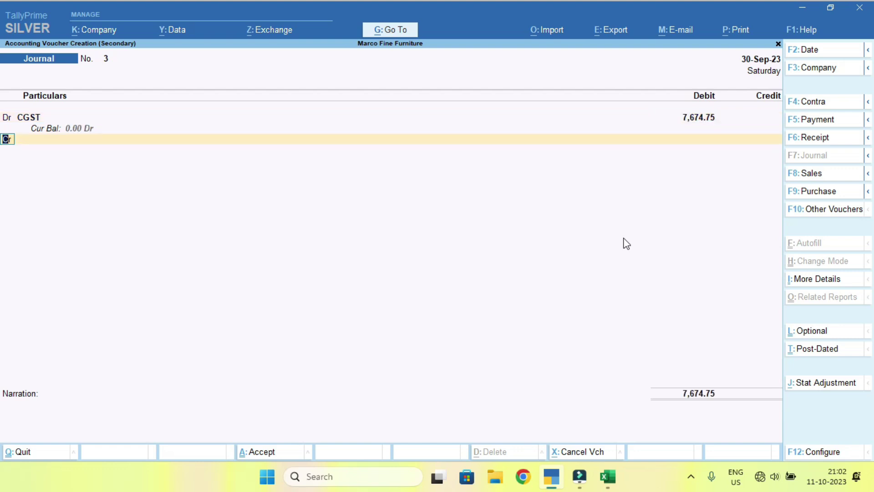
pyautogui.press('Return')
pyautogui.write('SG')
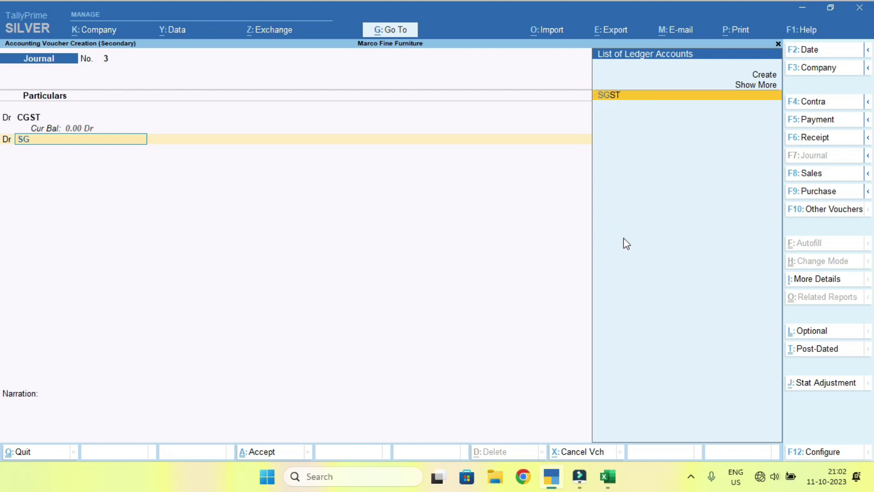
pyautogui.press('Return')
pyautogui.write('7674')
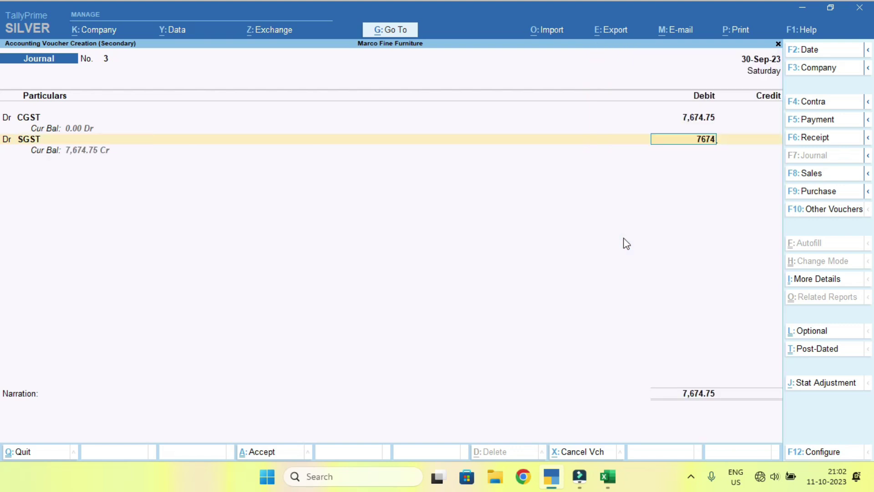
pyautogui.write('.75')
pyautogui.press('Return')
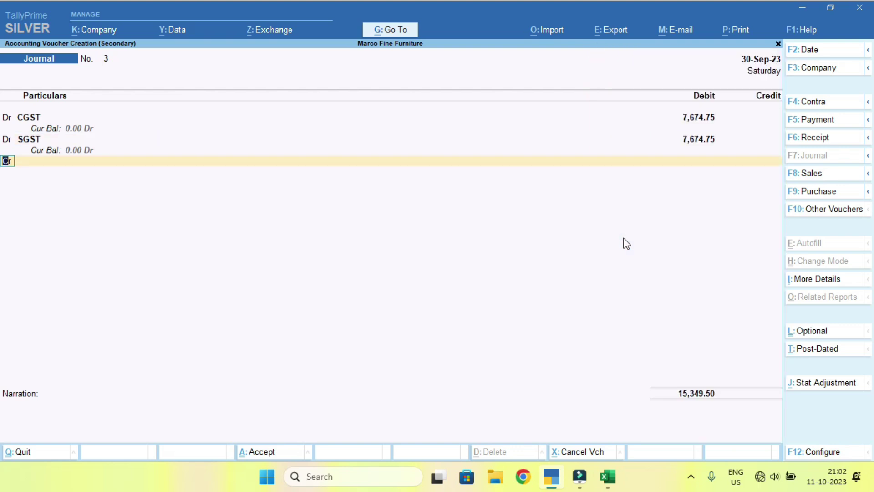
# - Start creating a new ledger from the journal's credit line and name it Cgst Payable
pyautogui.press('Return')
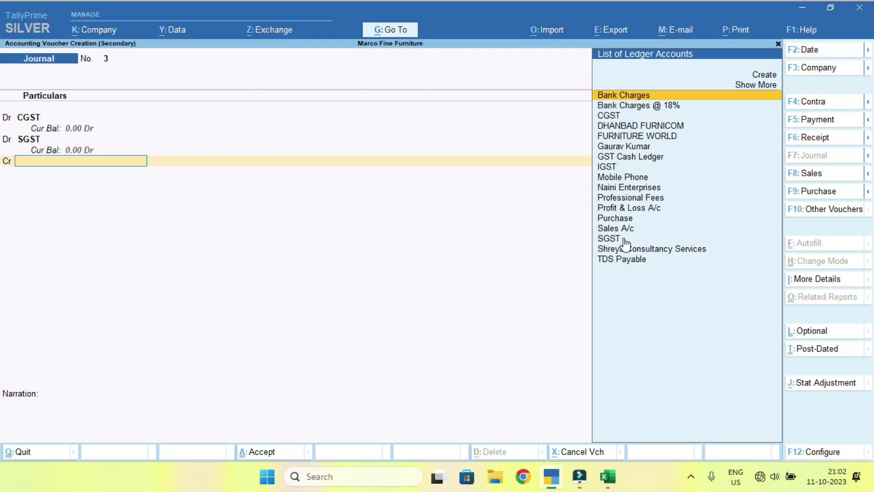
pyautogui.hotkey('alt', 'c')
pyautogui.write('Cgst')
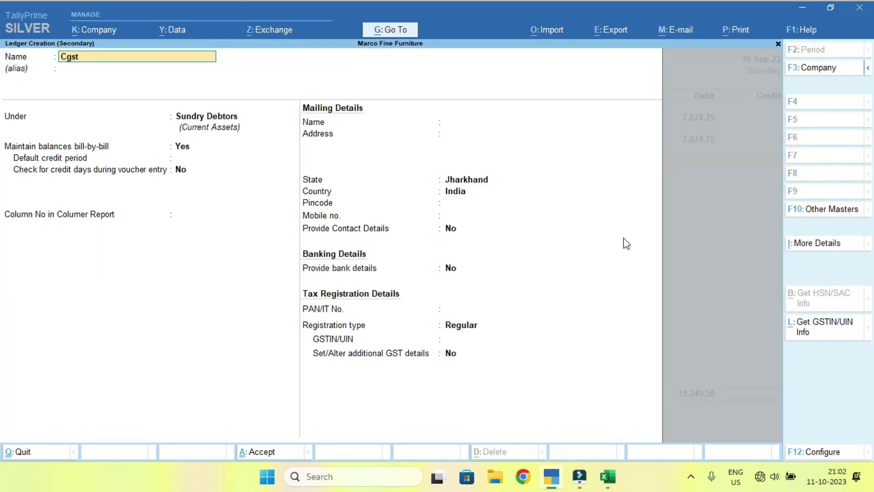
pyautogui.write(' Pyable')
pyautogui.press('Return')
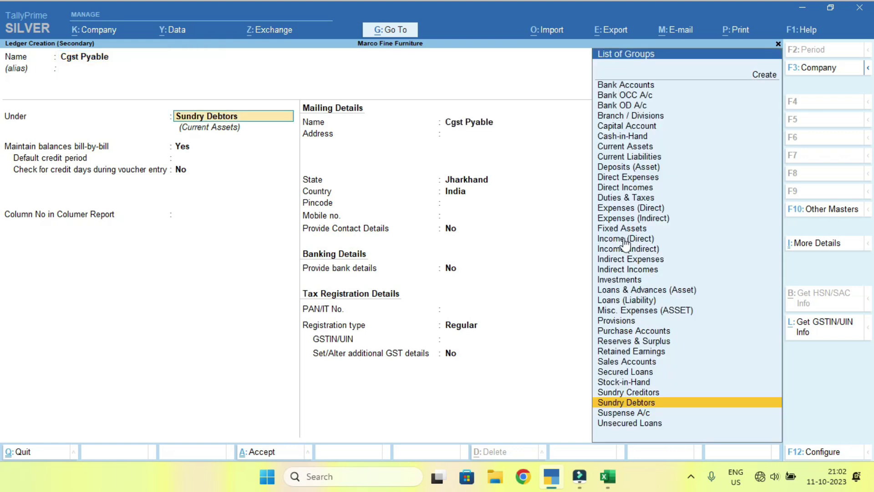
pyautogui.press('BackSpace')
pyautogui.press('BackSpace')
pyautogui.press('BackSpace')
pyautogui.press('BackSpace')
pyautogui.press('BackSpace')
pyautogui.press('BackSpace')
pyautogui.write('ayable')
pyautogui.press('Return')
# - Save the Cgst Payable ledger under Current Liabilities and credit it with 7,674.75 in the journal
pyautogui.write('Curr')
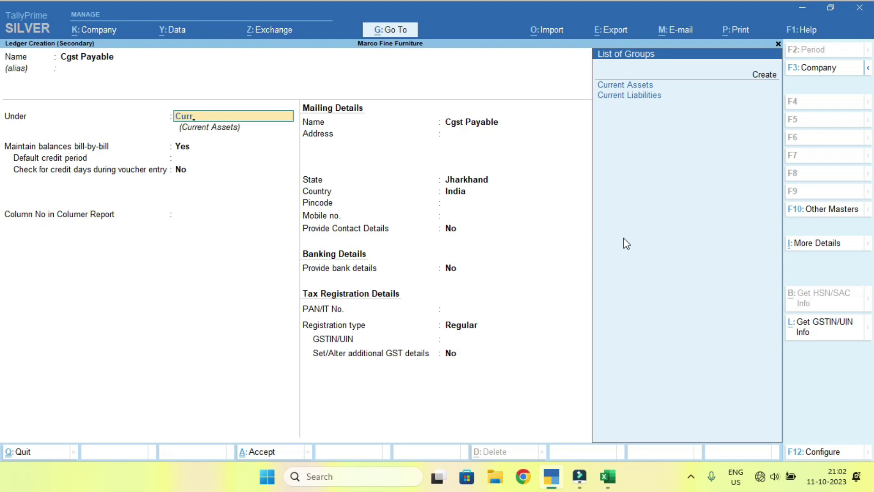
pyautogui.press('Down')
pyautogui.press('Down')
pyautogui.press('Return')
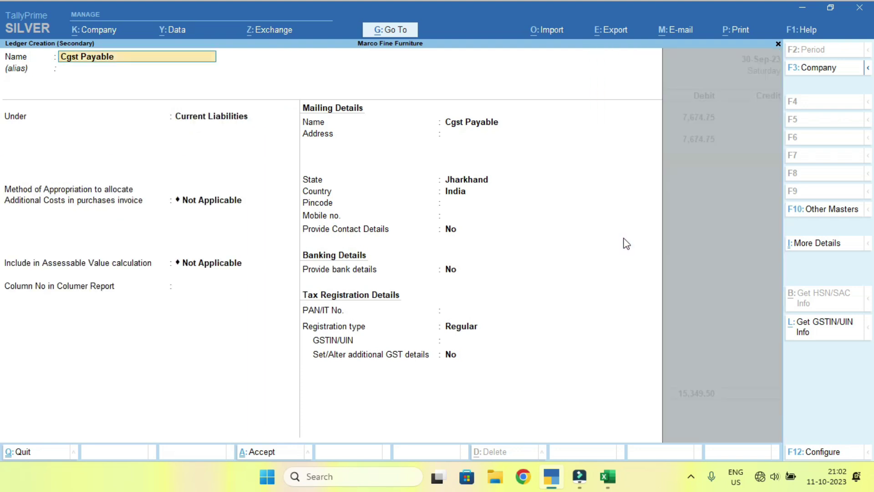
pyautogui.hotkey('ctrl', 'a')
pyautogui.write('7674.75')
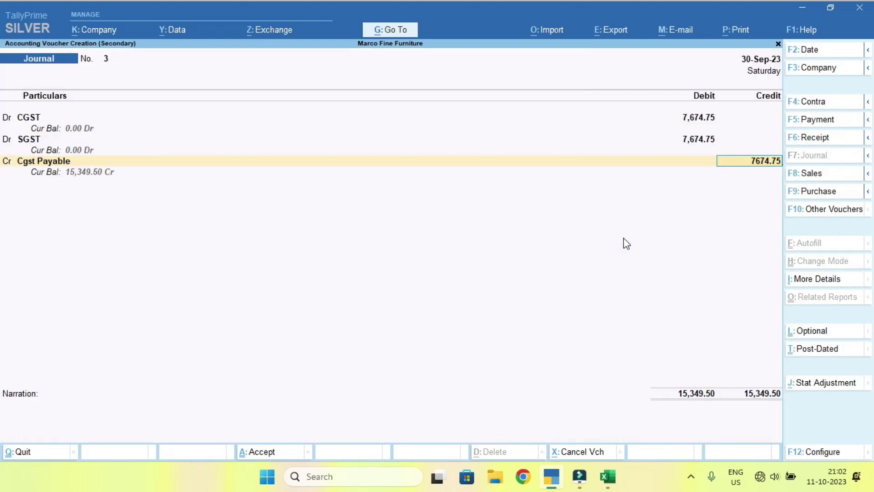
# - Create an SGST Payable ledger under Current Liabilities from the journal's second credit line
pyautogui.press('Return')
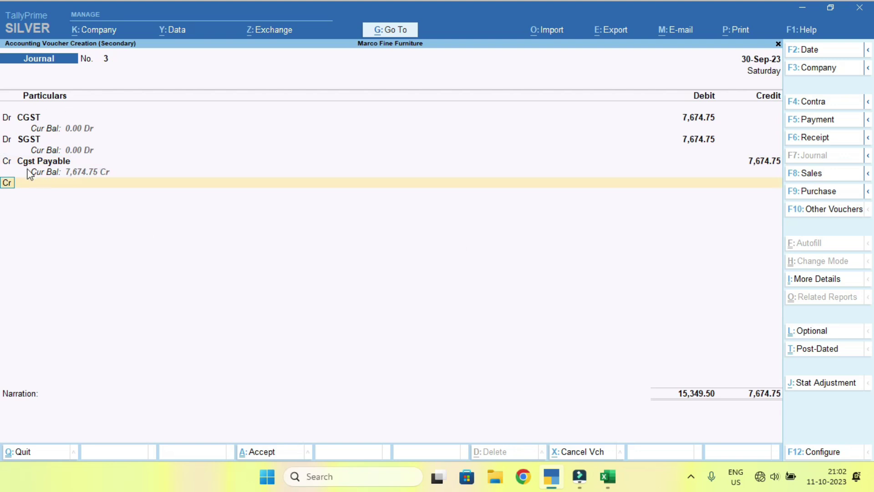
pyautogui.press('c')
pyautogui.press('Return')
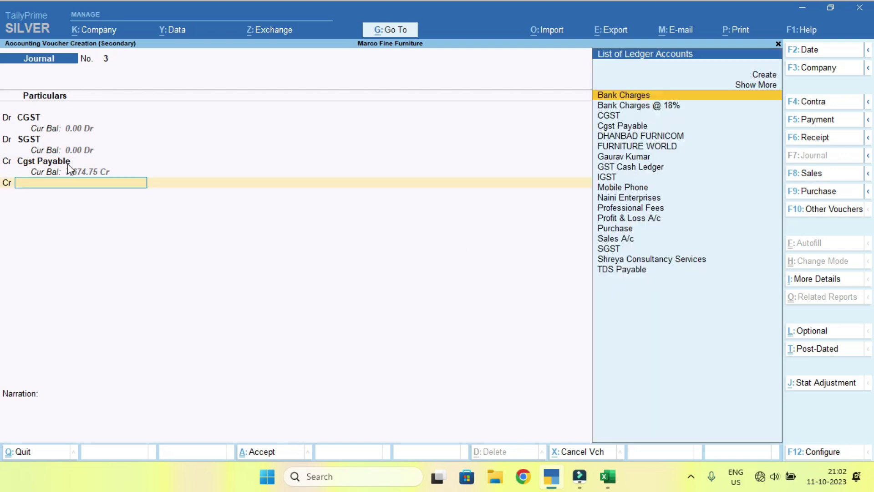
pyautogui.hotkey('alt', 'c')
pyautogui.write('SGST Payable')
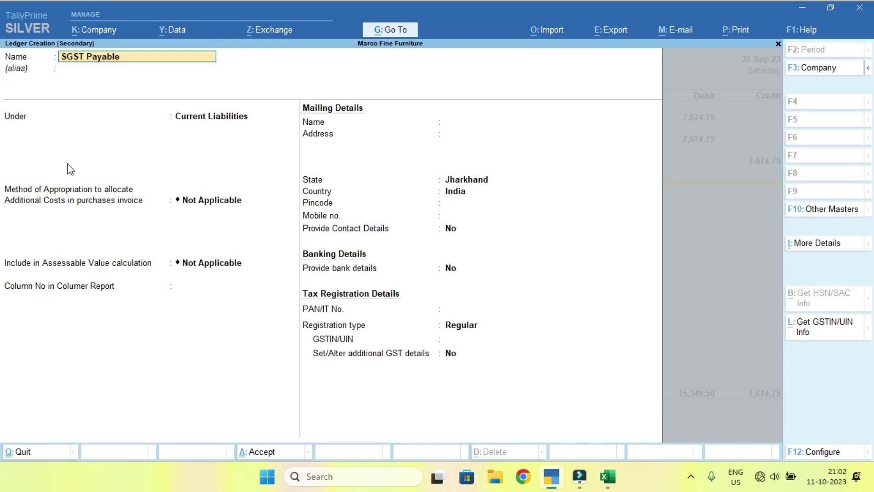
pyautogui.press('Return')
pyautogui.hotkey('ctrl', 'a')
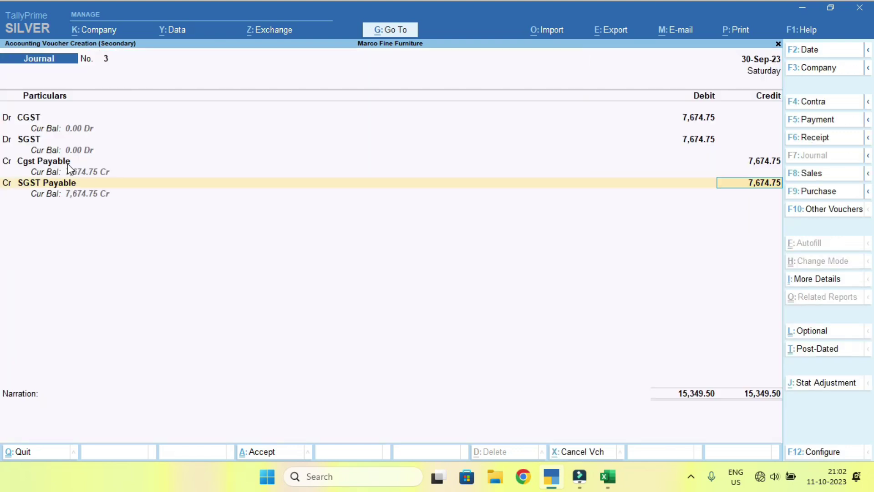
# - Credit SGST Payable with 7,674.75 and save the journal voucher without a narration
pyautogui.press('Return')
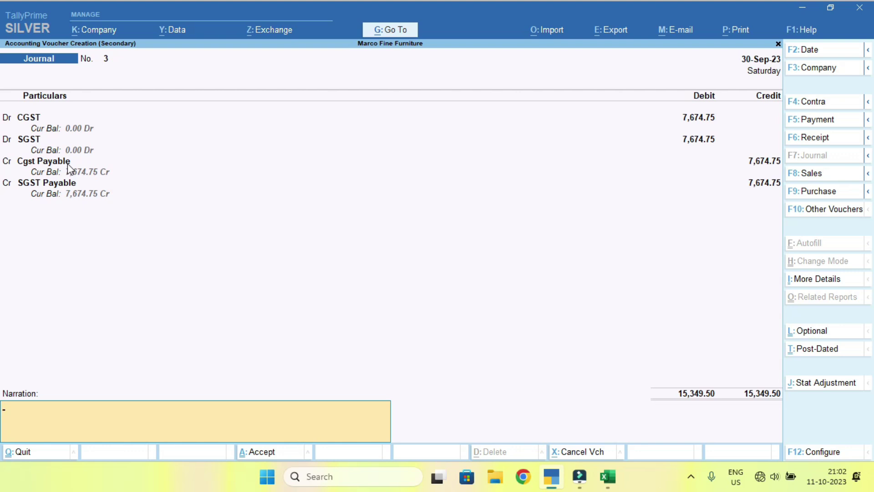
pyautogui.press('Return')
pyautogui.press('Return')
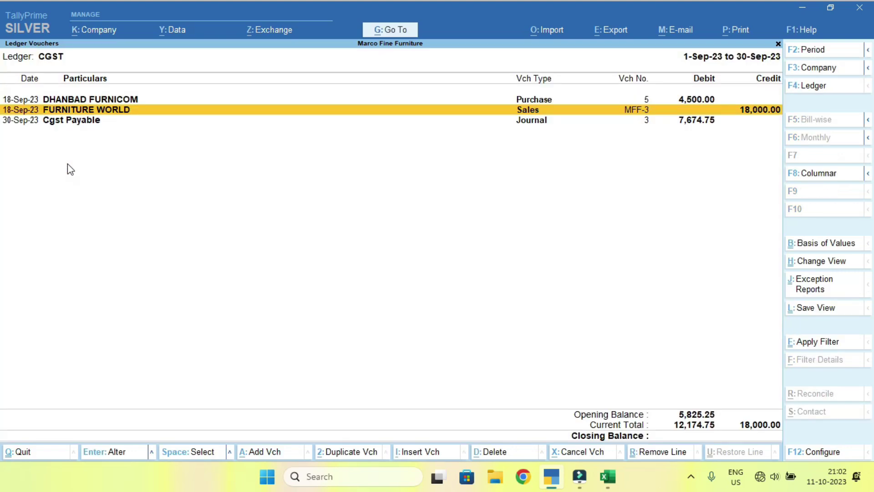
# - Return to the Balance Sheet and examine the Cgst Payable and SGST Payable lines under Current Liabilities
pyautogui.press('Escape')
pyautogui.press('Escape')
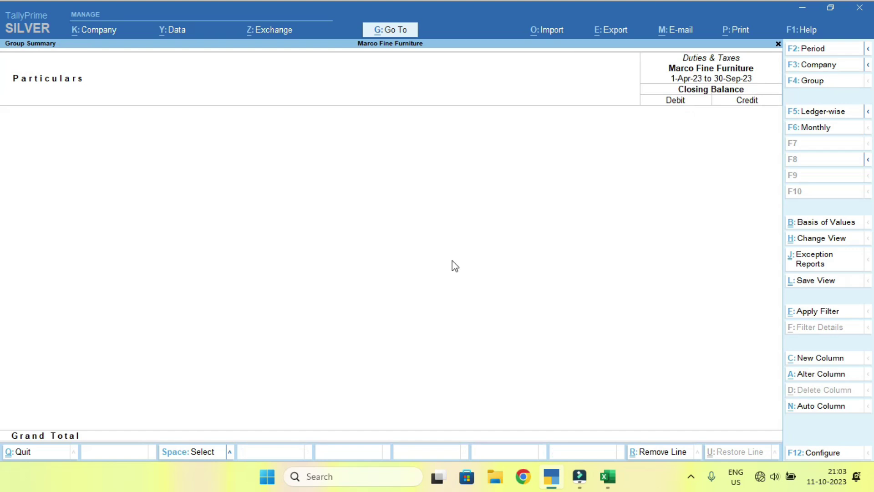
pyautogui.press('Escape')
pyautogui.press('Down')
pyautogui.press('Down')
pyautogui.press('Down')
pyautogui.press('Down')
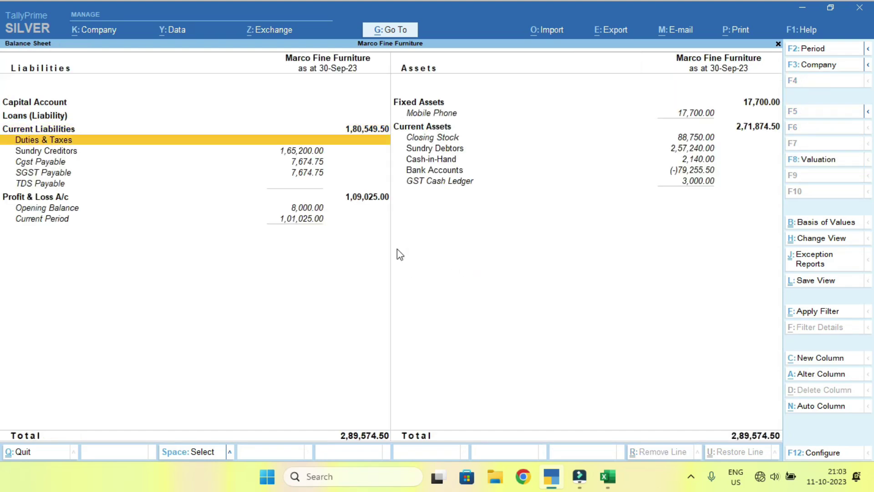
pyautogui.press('Up')
pyautogui.press('Down')
pyautogui.press('Up')
pyautogui.press('Down')
pyautogui.press('Up')
pyautogui.press('Down')
pyautogui.press('Up')
pyautogui.press('Down')
pyautogui.press('Up')
pyautogui.press('Down')
pyautogui.press('Up')
pyautogui.press('Down')
pyautogui.press('Up')
pyautogui.press('Down')
pyautogui.press('Up')
pyautogui.press('Down')
pyautogui.press('Up')
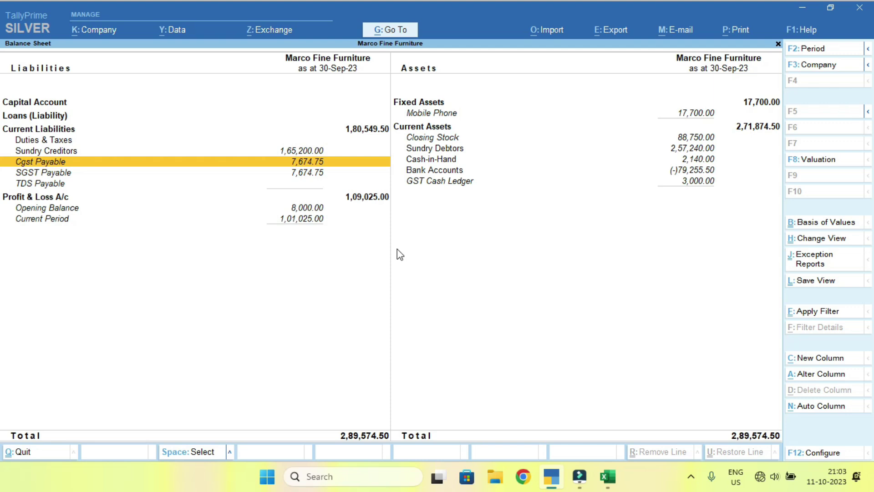
# - Compare the GST Cash Ledger balance under Current Assets with the CGST and SGST payable balances
pyautogui.press('Right')
pyautogui.press('Down')
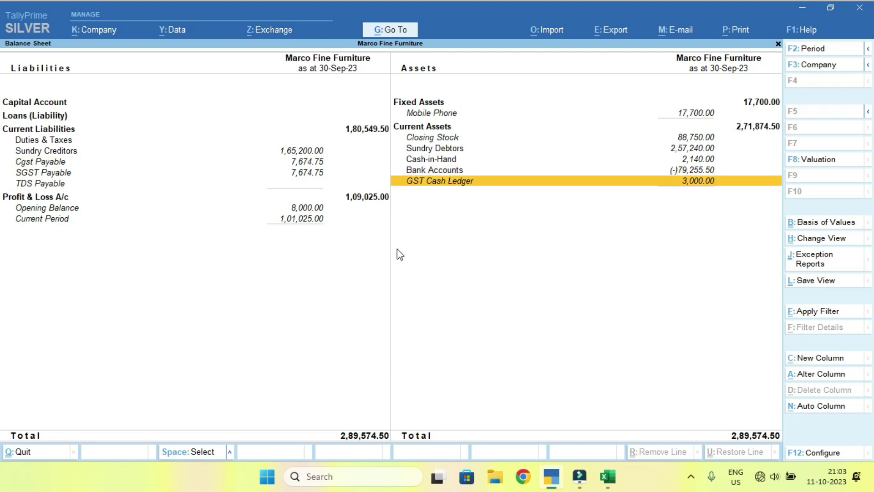
pyautogui.press('Left')
pyautogui.press('Up')
pyautogui.press('Down')
pyautogui.press('Up')
pyautogui.press('Down')
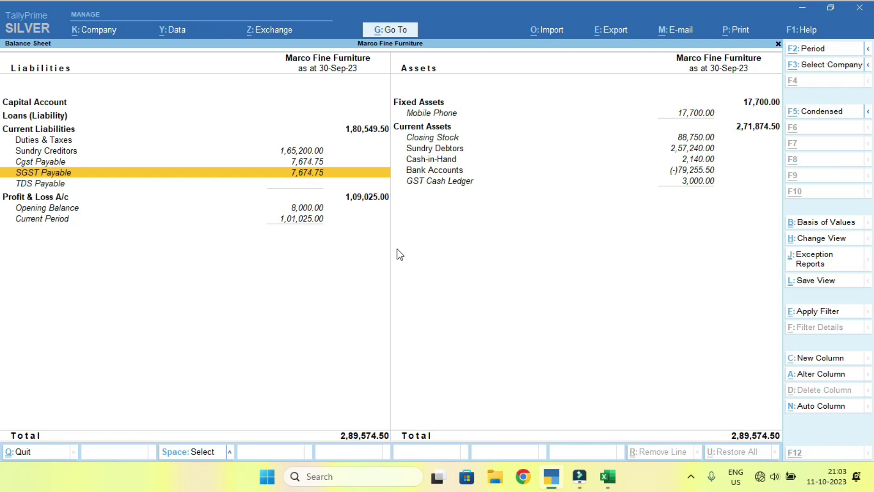
# - Switch to the Excel GSTR-3B computation and review the cash ledger balance, the differences in row 92 and the net tax payable
pyautogui.hotkey('alt', 'Tab')
pyautogui.moveTo(649, 335); pyautogui.dragTo(701, 337)
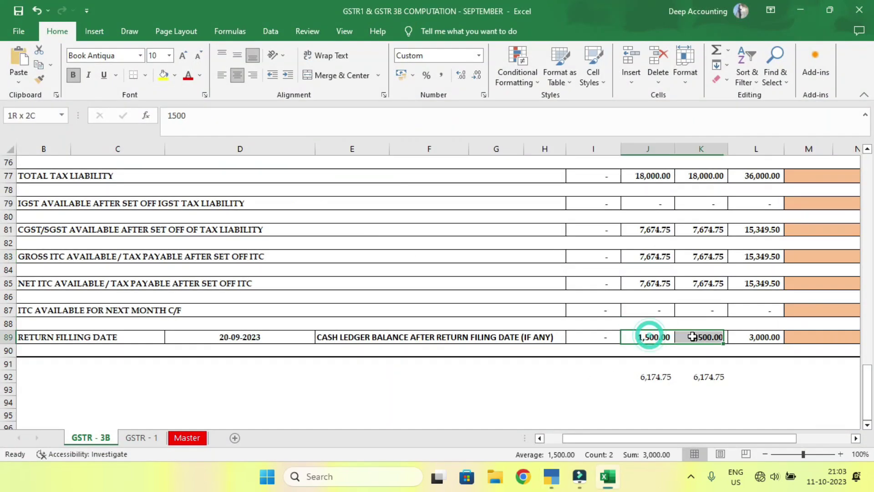
pyautogui.moveTo(650, 378); pyautogui.dragTo(695, 382)
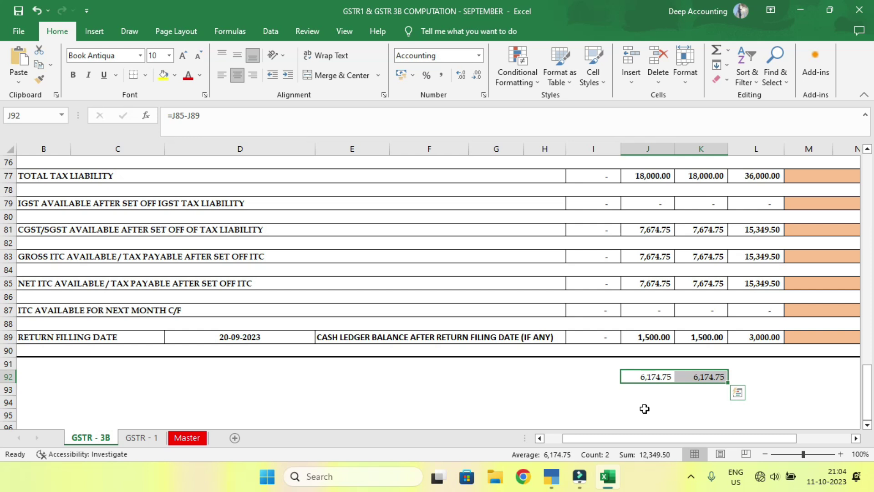
pyautogui.moveTo(590, 337); pyautogui.dragTo(692, 345)
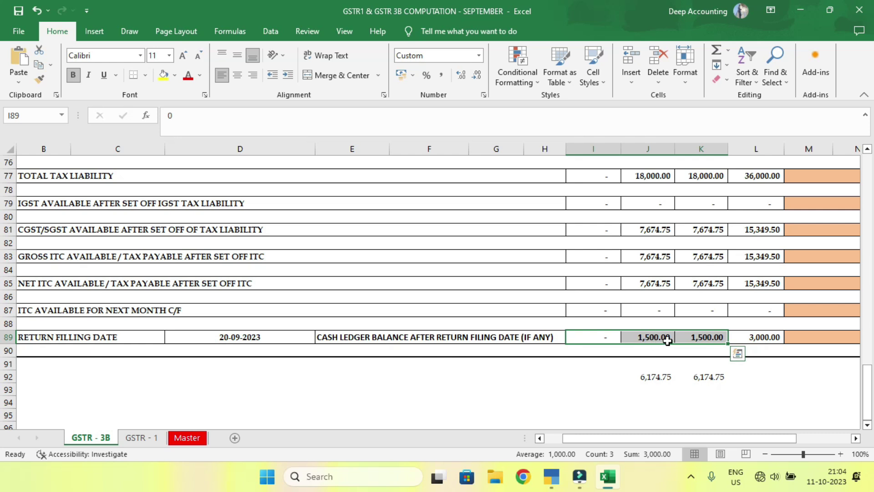
pyautogui.click(623, 336)
pyautogui.moveTo(623, 336); pyautogui.dragTo(703, 337)
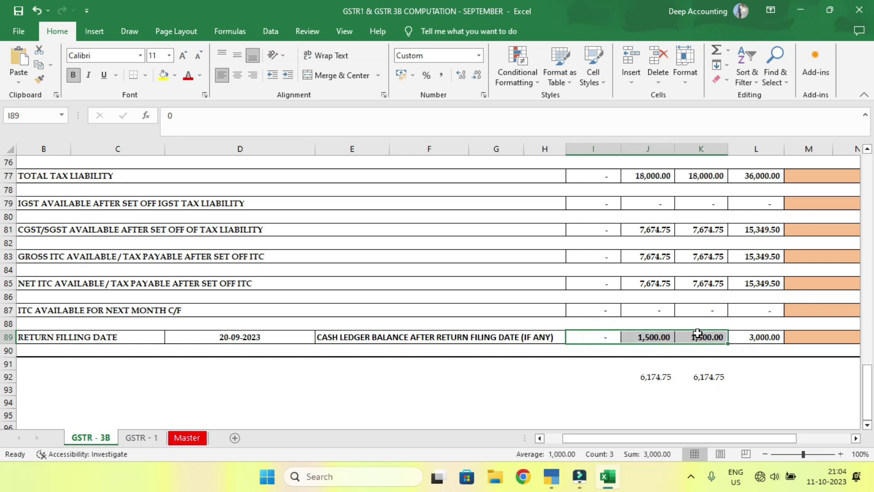
pyautogui.click(756, 284)
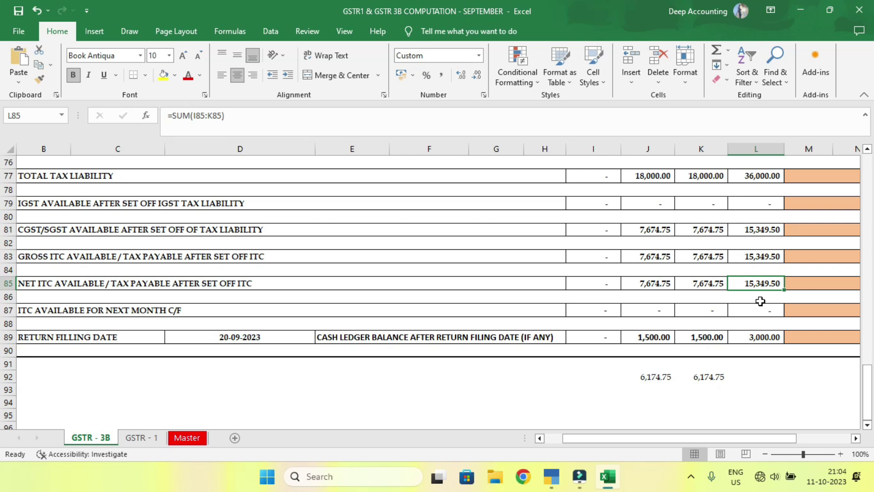
pyautogui.moveTo(612, 286); pyautogui.dragTo(705, 286)
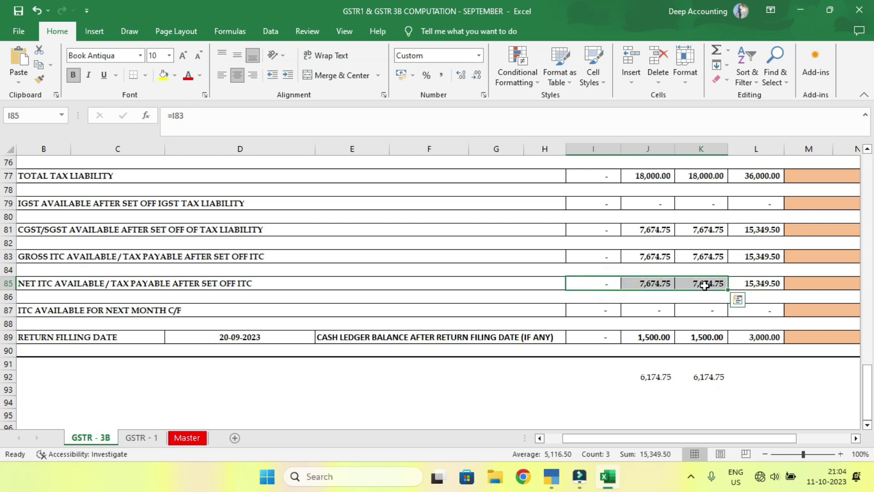
# - Switch back to TallyPrime and start a new journal voucher from the GST Cash Ledger, dated 11-Oct-23
pyautogui.hotkey('alt', 'Tab')
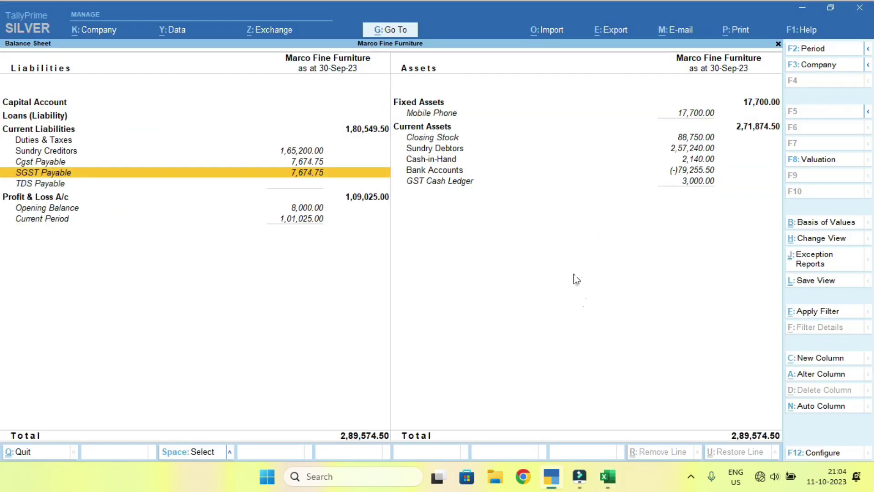
pyautogui.press('Up')
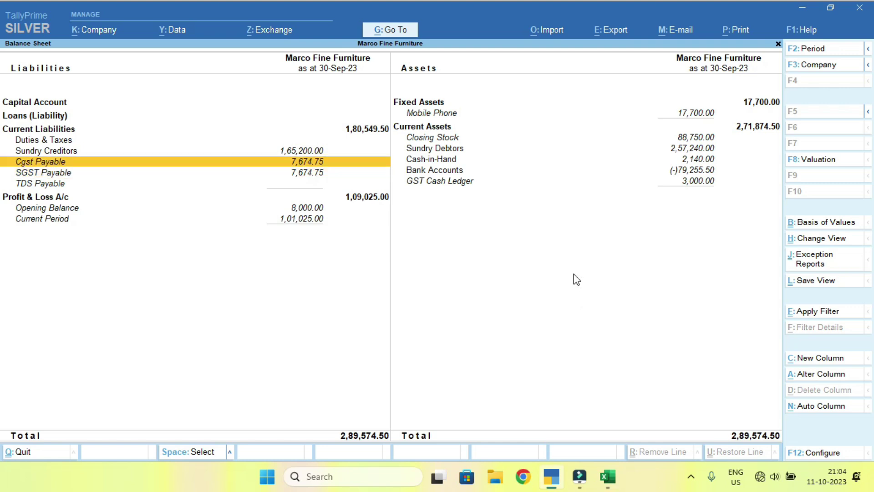
pyautogui.click(689, 186)
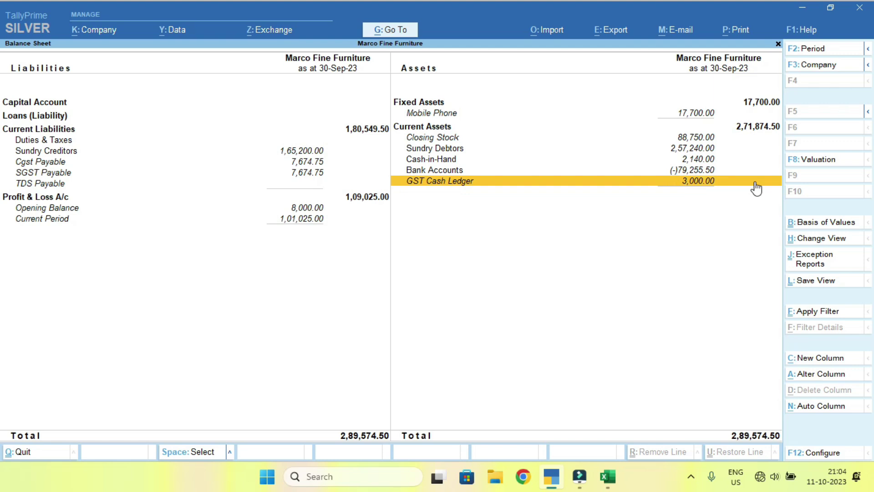
pyautogui.click(756, 187)
pyautogui.press('Return')
pyautogui.hotkey('alt', 'a')
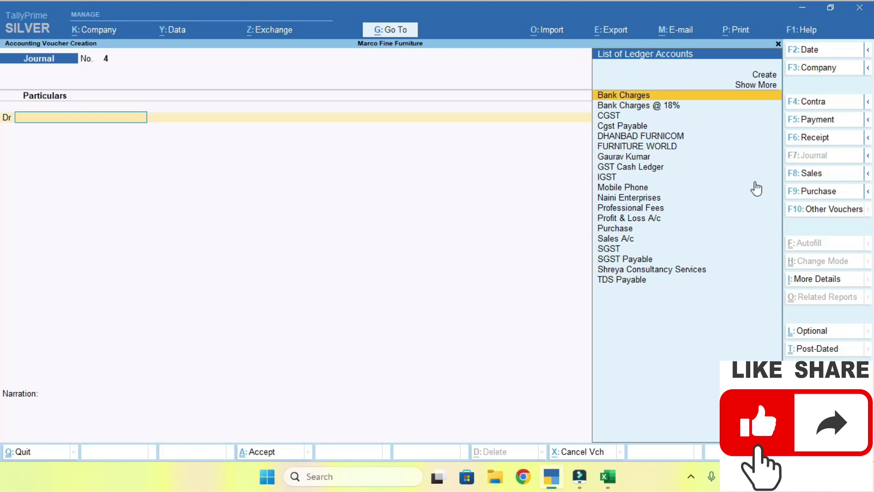
pyautogui.press('F2')
pyautogui.write('11.10')
pyautogui.press('Return')
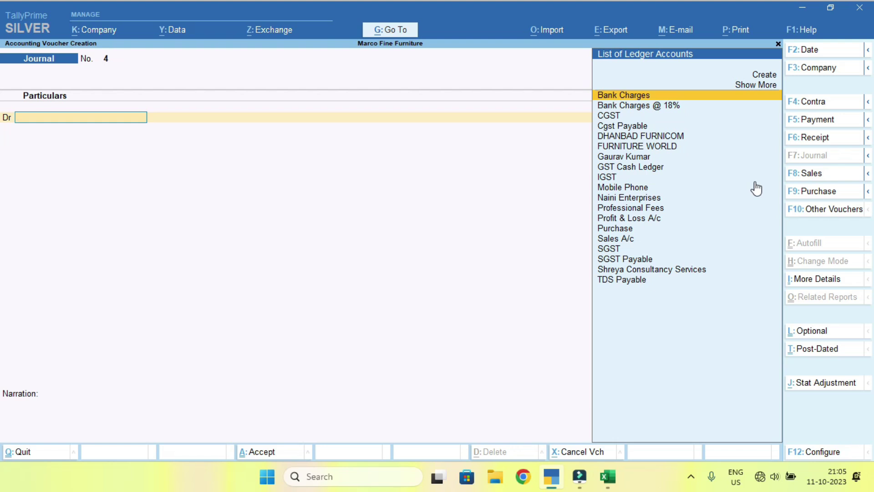
# - Debit the GST Cash Ledger with 15,350, checking the total net tax payable in the Excel computation
pyautogui.write('Gst')
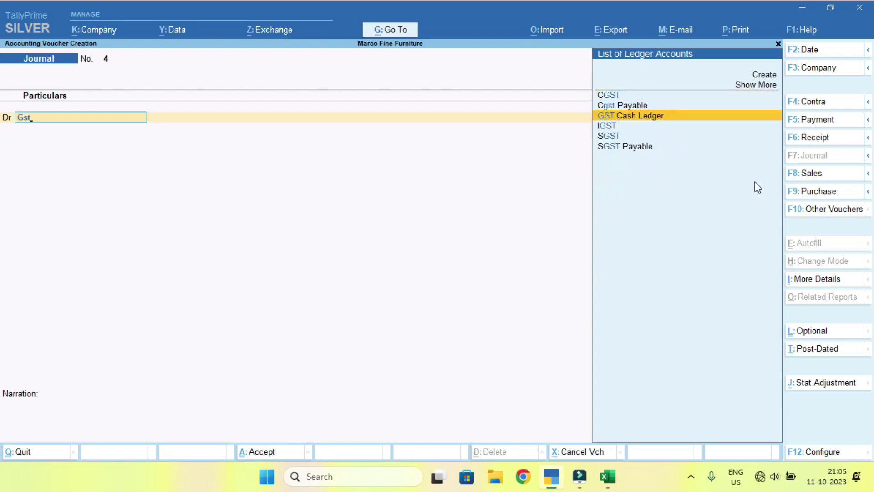
pyautogui.press('Return')
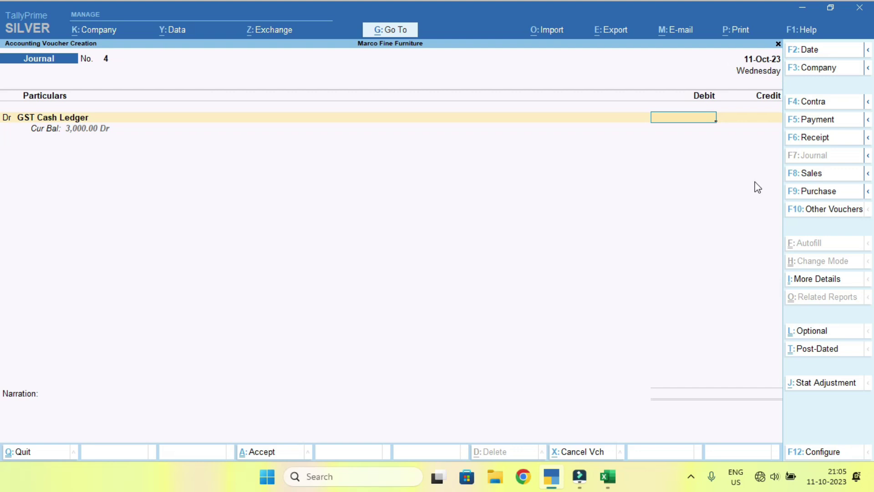
pyautogui.hotkey('alt', 'Tab')
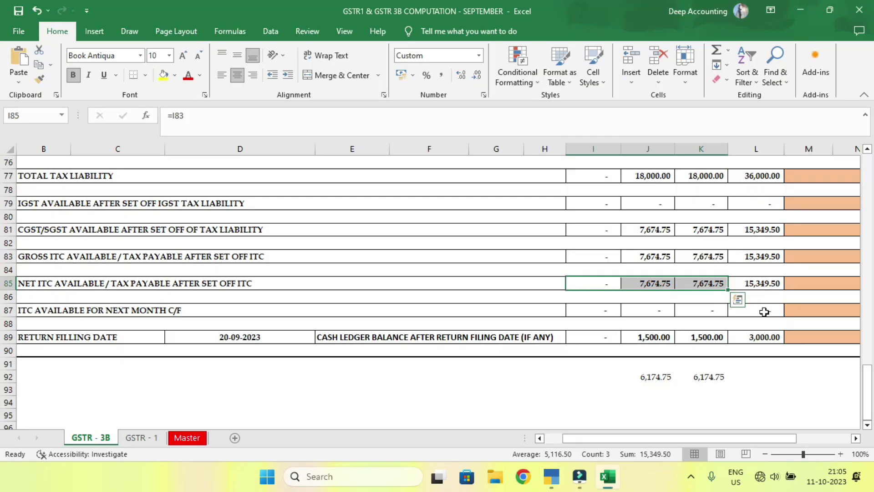
pyautogui.click(753, 285)
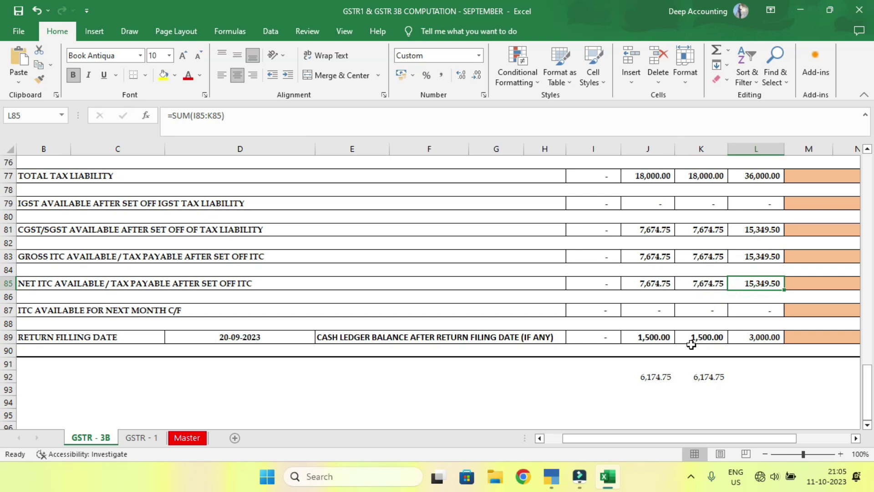
pyautogui.hotkey('alt', 'Tab')
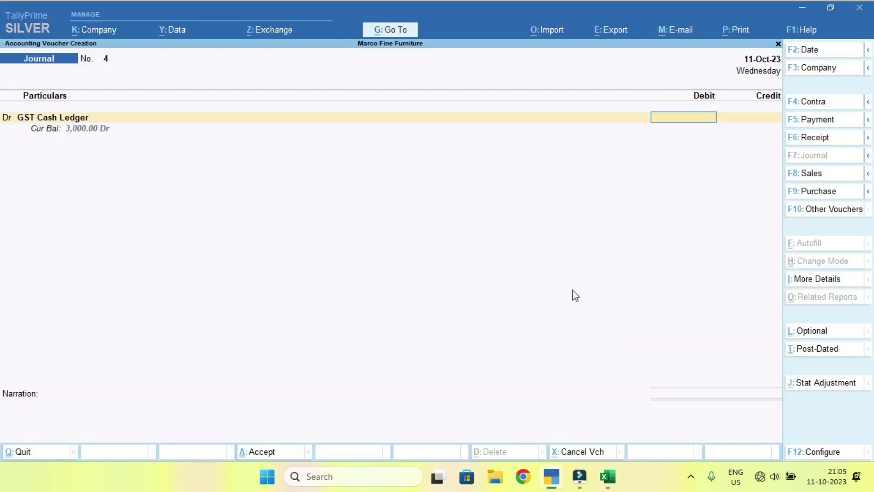
pyautogui.write('15350')
pyautogui.press('Return')
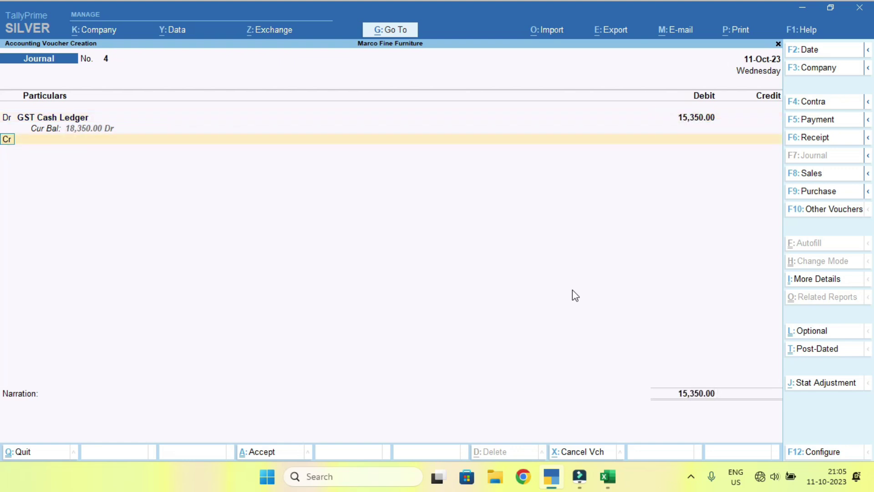
# - Credit State Bank of India with 15,350 and save the journal voucher without a narration
pyautogui.press('Return')
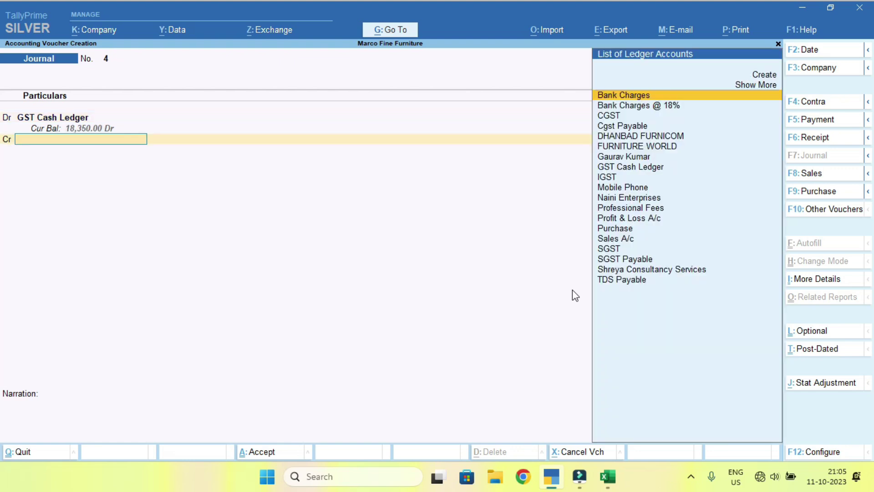
pyautogui.write('Sta')
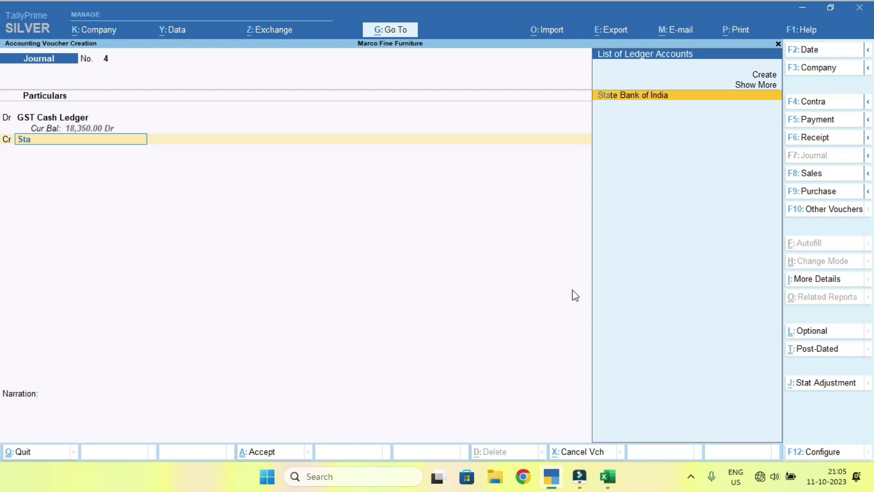
pyautogui.press('Return')
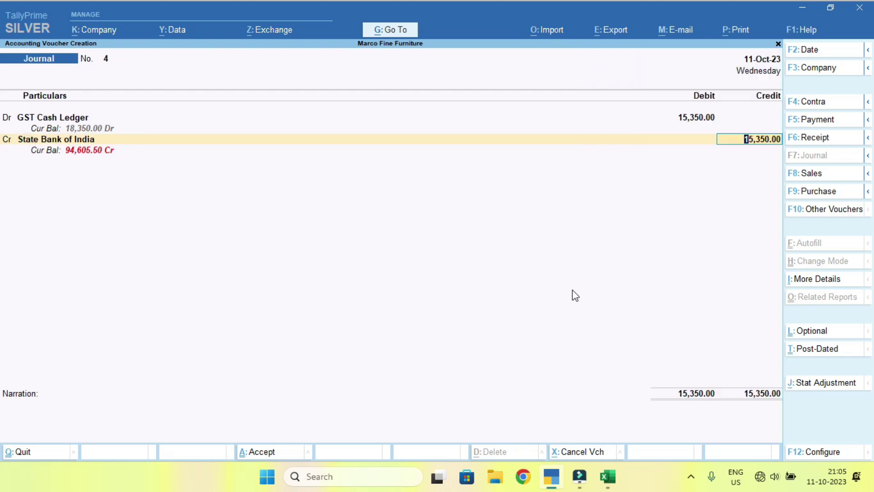
pyautogui.press('Return')
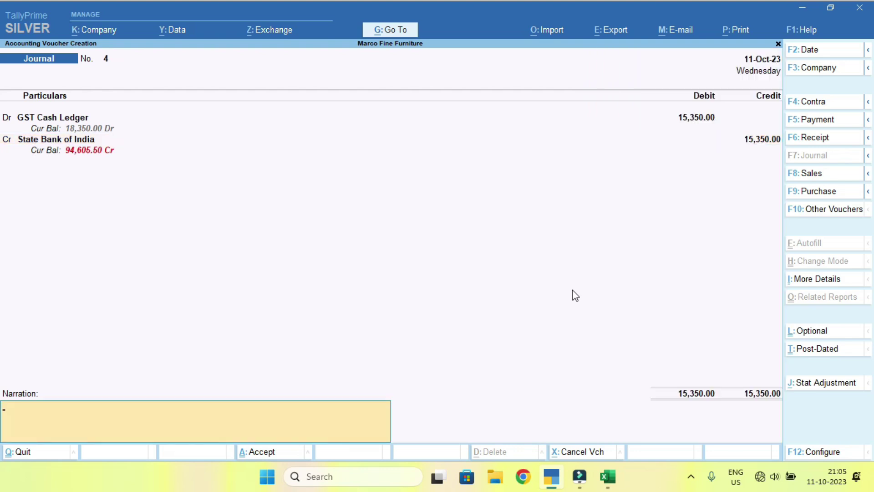
pyautogui.press('Return')
pyautogui.press('Return')
# - Review the updated Balance Sheet and open the October vouchers of the GST Cash Ledger
pyautogui.press('Escape')
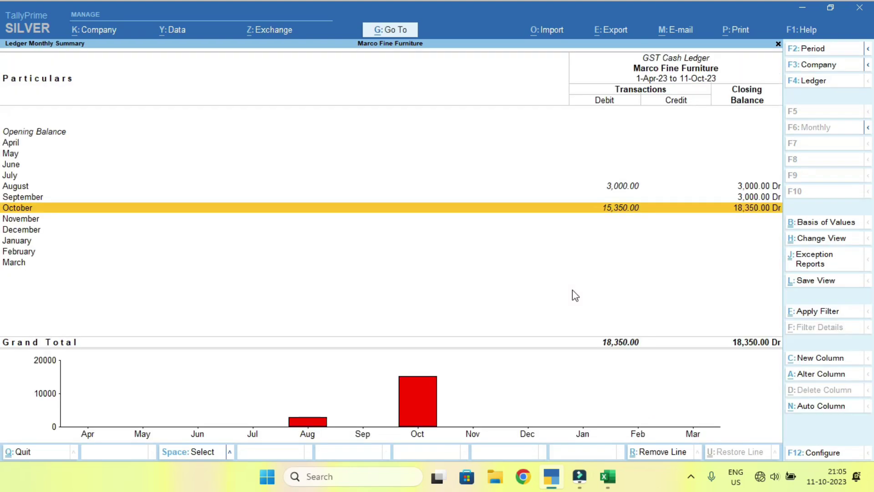
pyautogui.press('Escape')
pyautogui.press('Down')
pyautogui.press('Down')
pyautogui.press('Down')
pyautogui.press('Down')
pyautogui.press('Down')
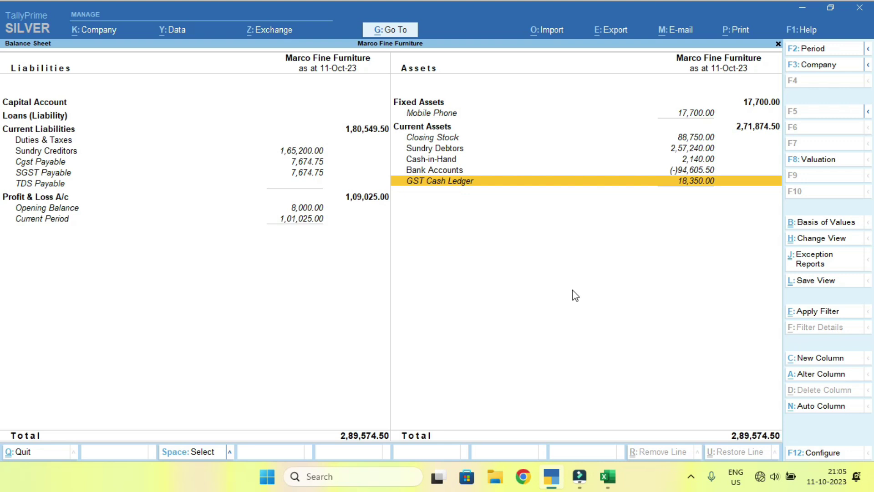
pyautogui.press('Return')
pyautogui.press('Return')
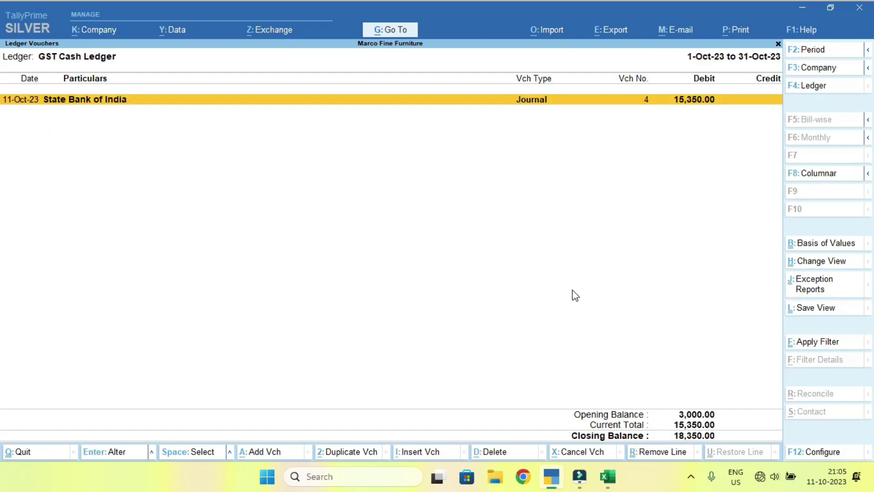
# - Start a new journal voucher dated 13-Oct-23 and debit Cgst Payable with 7,674.75
pyautogui.hotkey('alt', 'a')
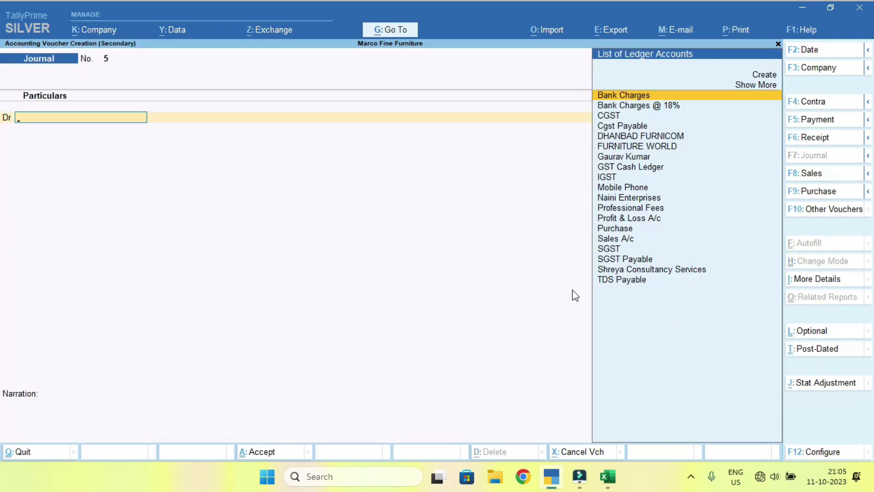
pyautogui.press('F2')
pyautogui.write('13-Oct-23')
pyautogui.press('Return')
pyautogui.write('Cgs')
pyautogui.press('Down')
pyautogui.press('Return')
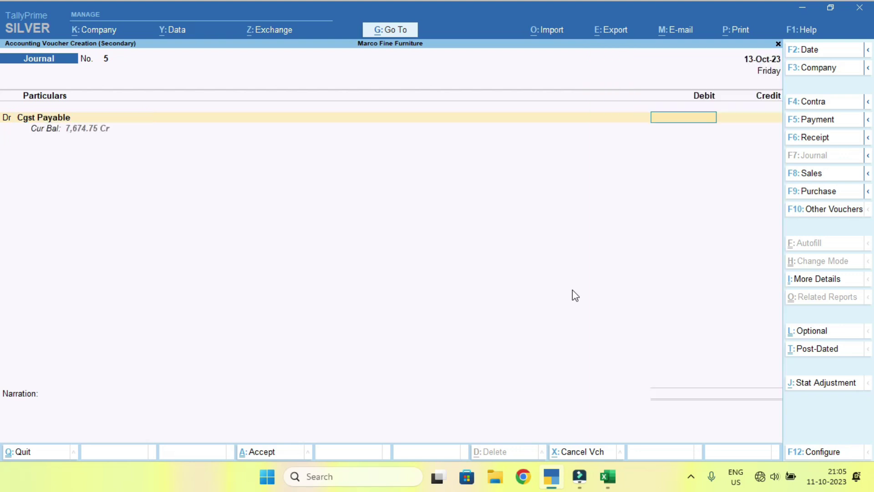
pyautogui.write('7,674.75')
pyautogui.press('Return')
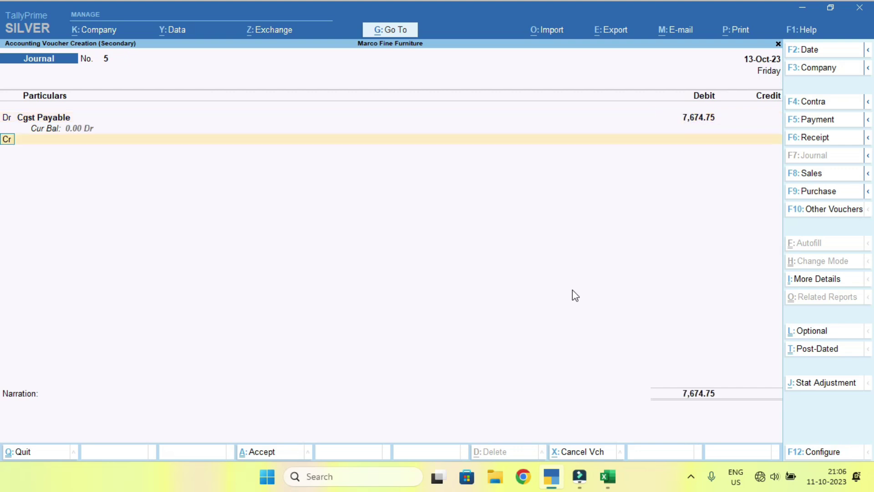
# - Add a second debit line for SGST Payable with 7,674.75
pyautogui.press('Return')
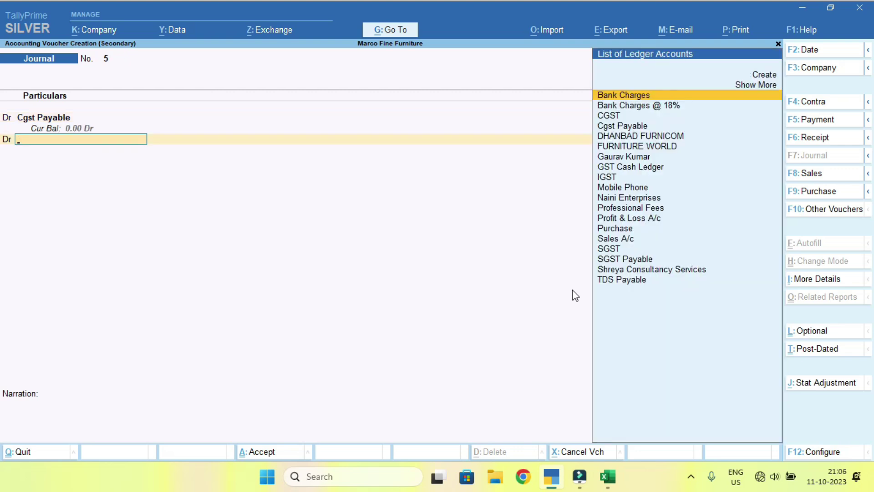
pyautogui.write('Sgst')
pyautogui.press('Down')
pyautogui.press('Return')
pyautogui.write('7,674.75')
pyautogui.press('Return')
# - Add a credit line to the journal voucher and choose the GST Cash Ledger as its account
pyautogui.write('c')
pyautogui.press('Return')
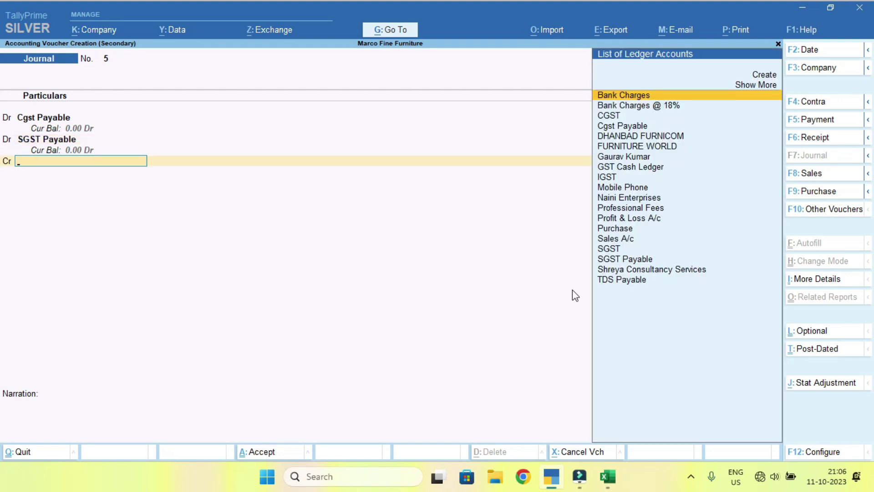
pyautogui.write('Gst')
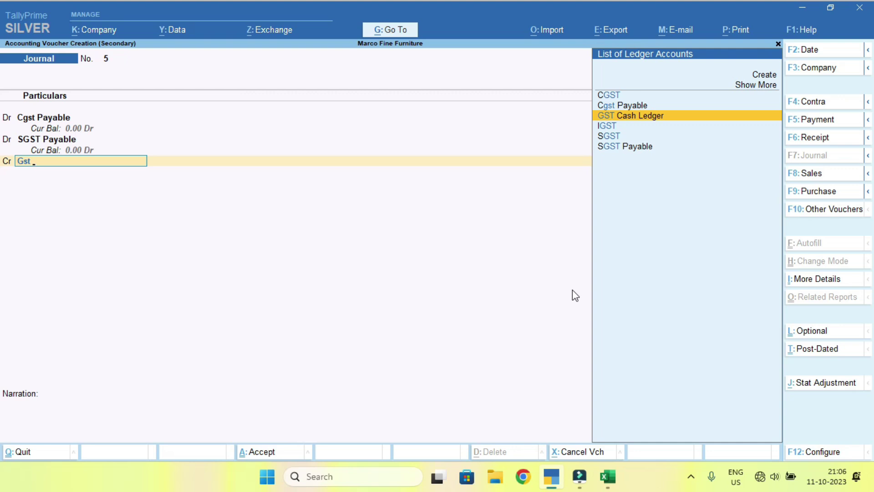
pyautogui.press('Return')
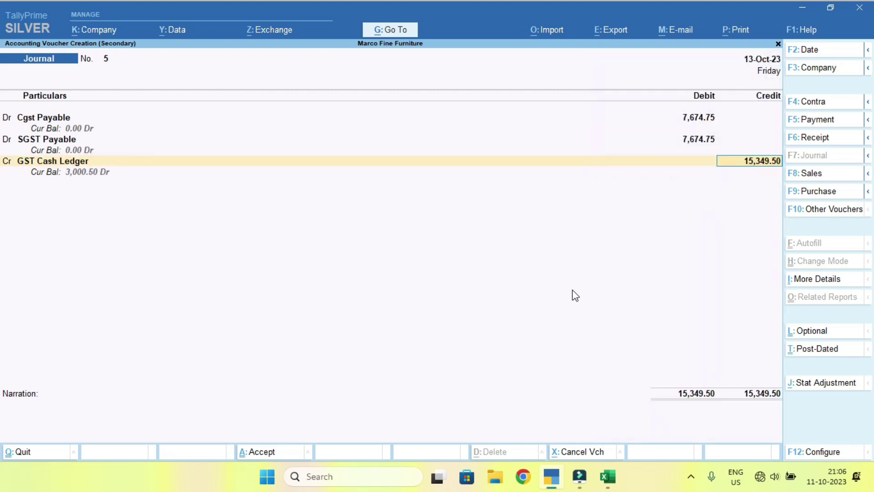
pyautogui.press('BackSpace')
pyautogui.hotkey('ctrl', 'Return')
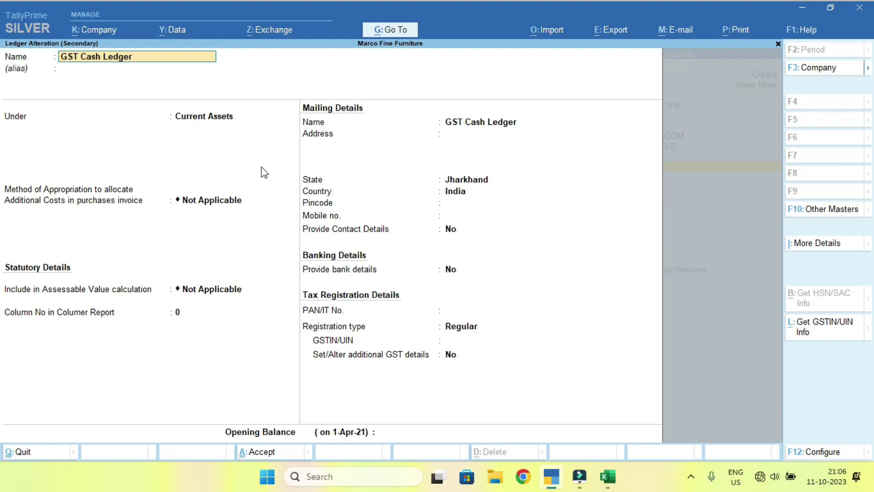
pyautogui.press('Delete')
pyautogui.press('Delete')
pyautogui.press('Delete')
pyautogui.press('Delete')
pyautogui.press('Delete')
pyautogui.press('Delete')
pyautogui.press('Delete')
pyautogui.press('Delete')
pyautogui.press('Delete')
pyautogui.press('Delete')
pyautogui.press('Delete')
pyautogui.press('Delete')
pyautogui.press('Delete')
pyautogui.press('Delete')
pyautogui.press('Delete')
pyautogui.press('Escape')
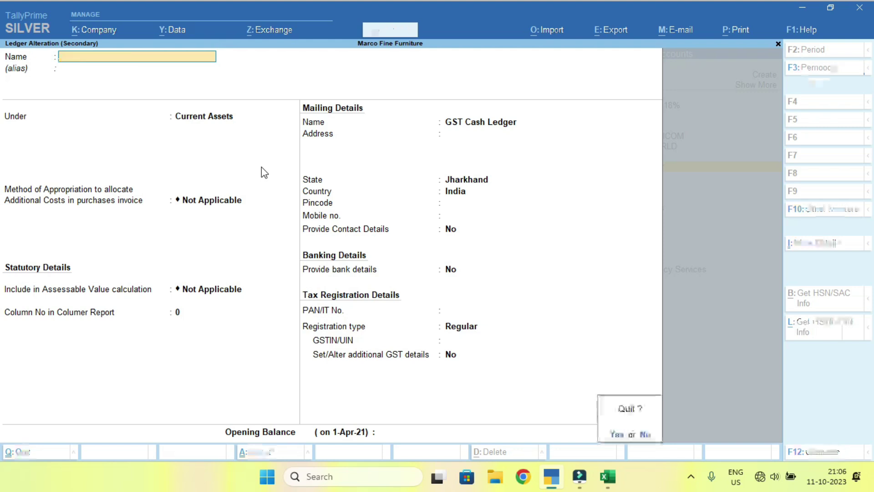
pyautogui.press('y')
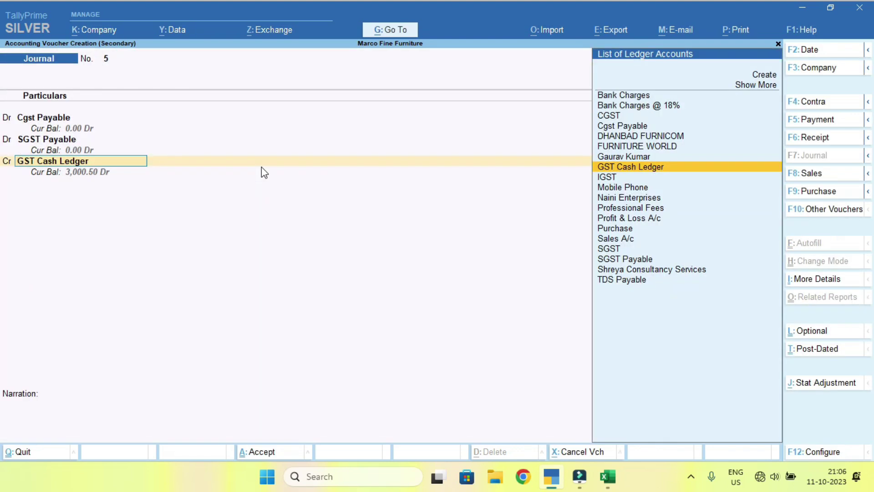
# - Accept 15,349.50 as the GST Cash Ledger credit and save the journal voucher without a narration
pyautogui.press('Return')
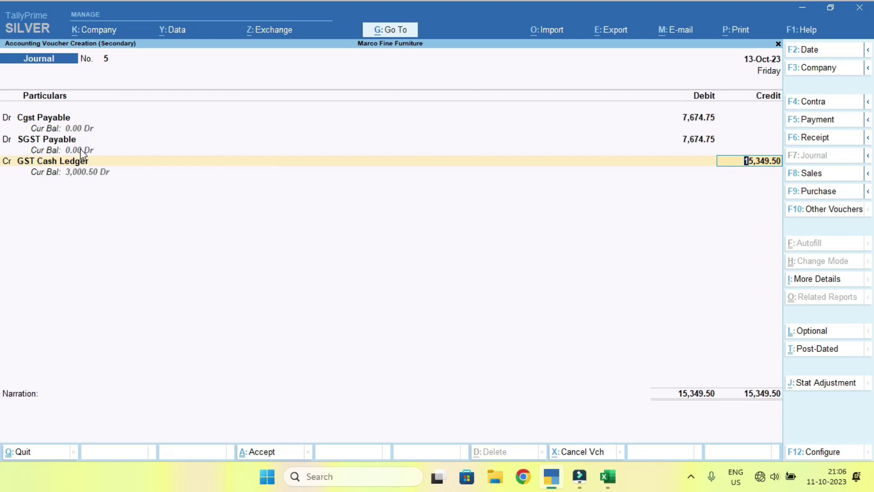
pyautogui.press('Return')
pyautogui.press('Return')
pyautogui.press('Return')
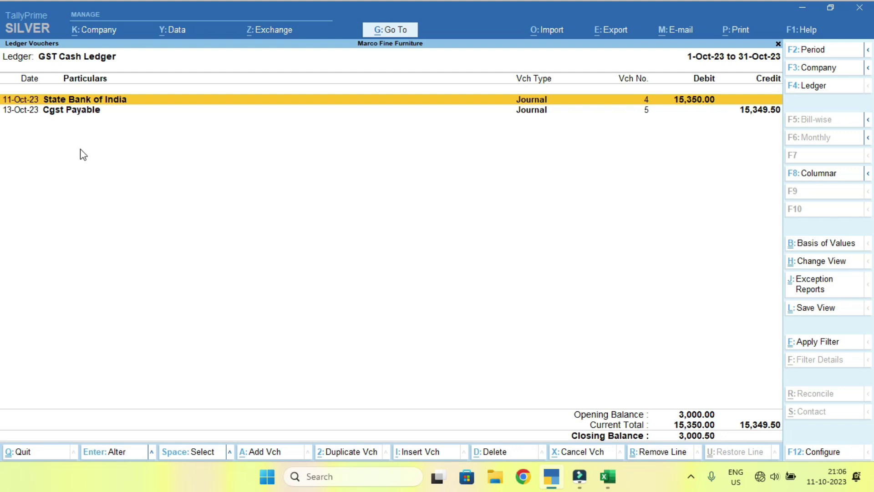
# - Return to the Balance Sheet and mark the Cgst Payable and SGST Payable lines to check their balances
pyautogui.press('Escape')
pyautogui.press('Escape')
pyautogui.press('Left')
pyautogui.press('Down')
pyautogui.press('Down')
pyautogui.press('Down')
pyautogui.press('Down')
pyautogui.press('Down')
pyautogui.press('space')
pyautogui.press('Up')
pyautogui.press('space')
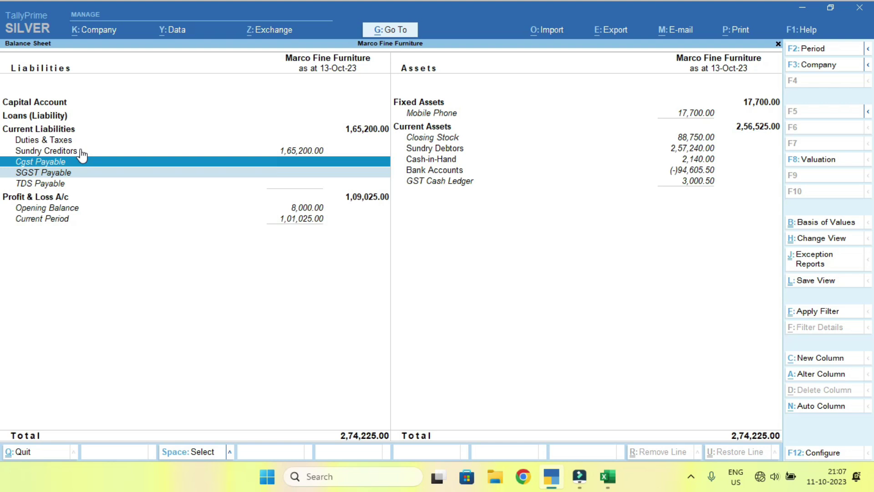
# - Review the monthly summary of the GST Cash Ledger and return to the Balance Sheet
pyautogui.press('Escape')
pyautogui.press('Right')
pyautogui.press('Down')
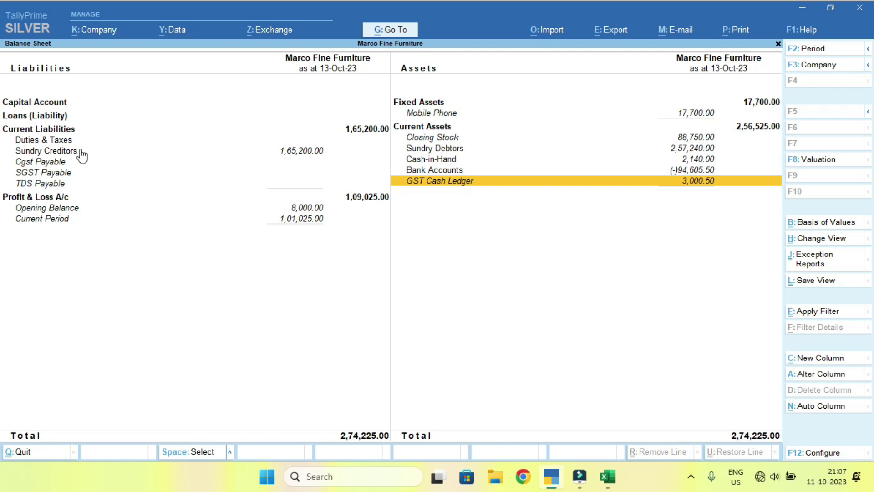
pyautogui.press('Return')
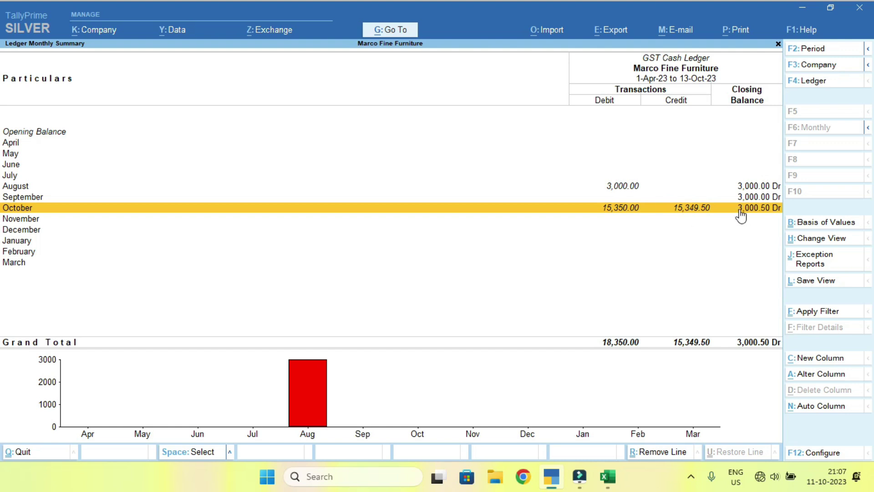
pyautogui.press('Escape')
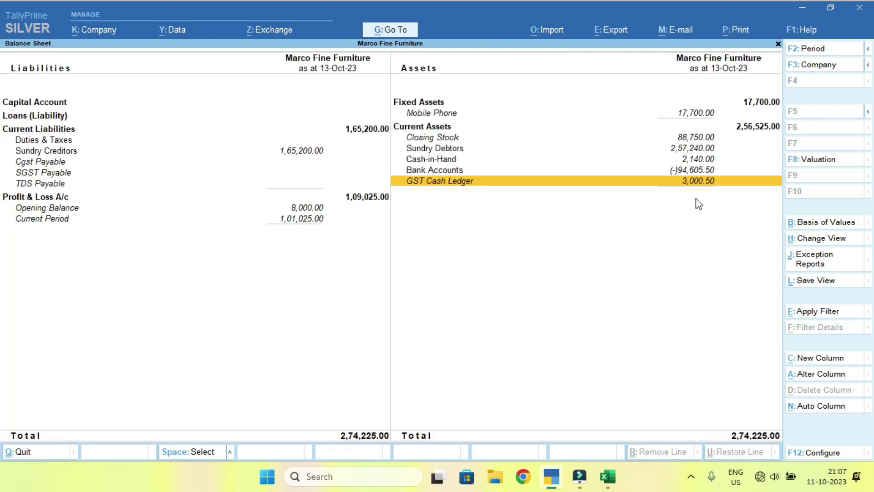